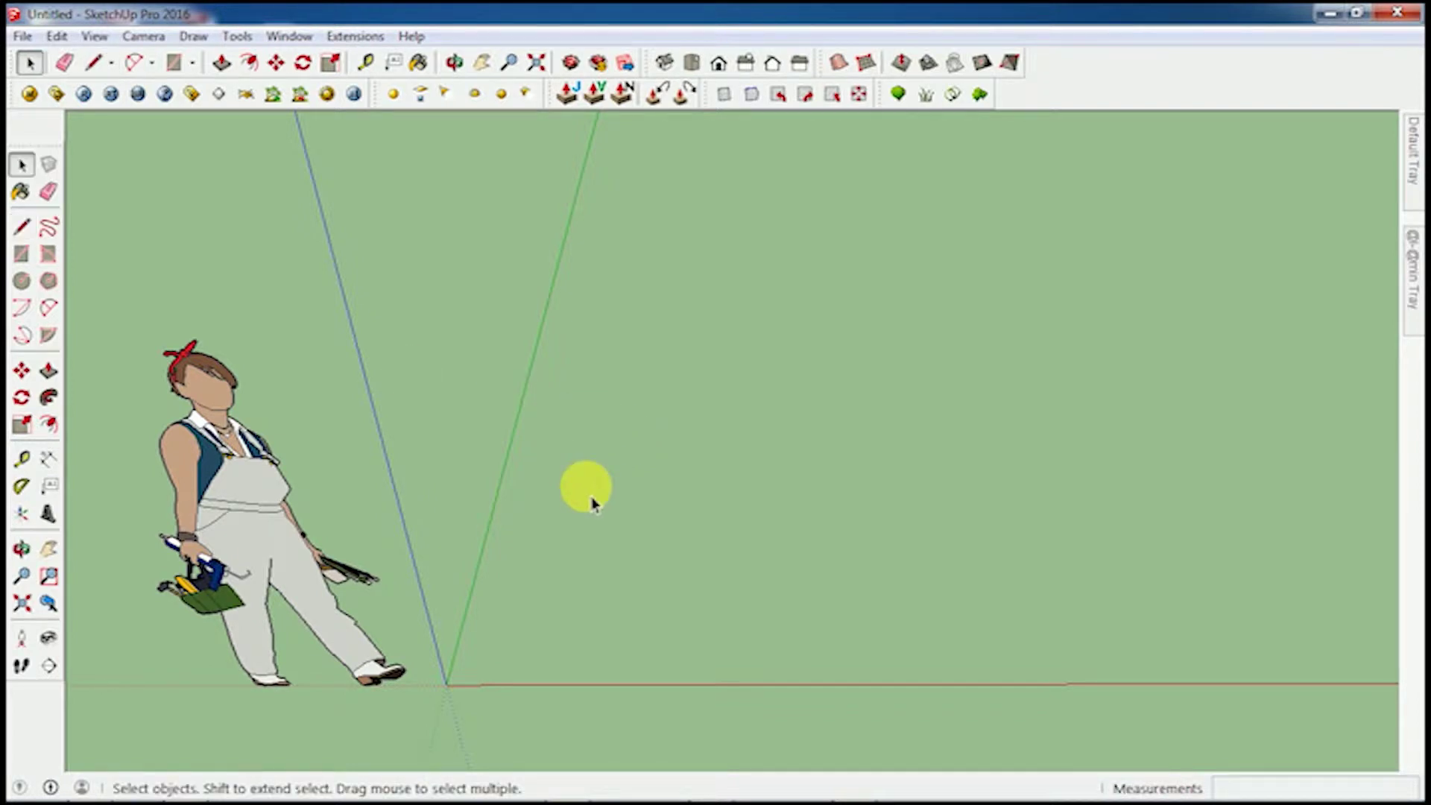
key("l")
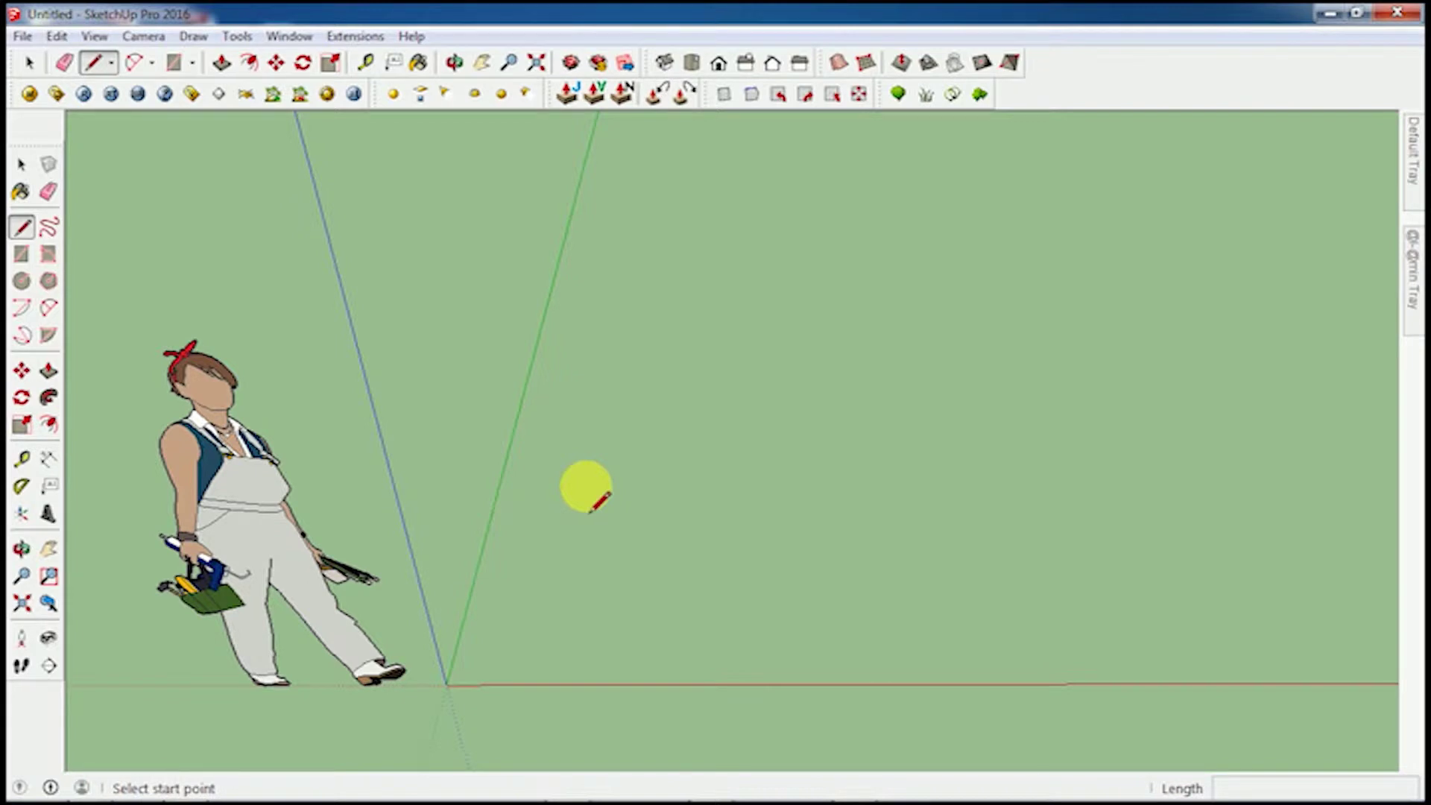
key("space")
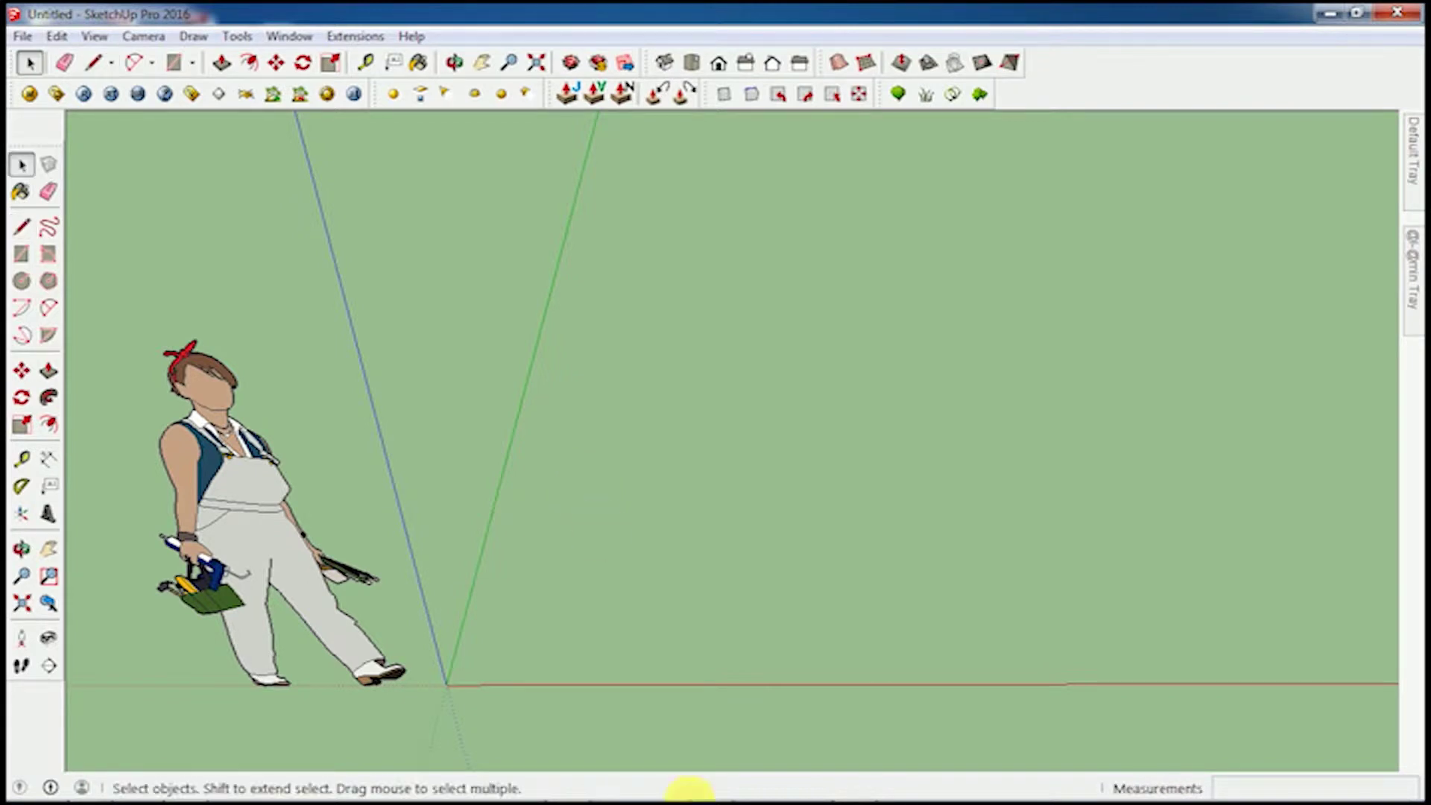
mouse_move(745, 793)
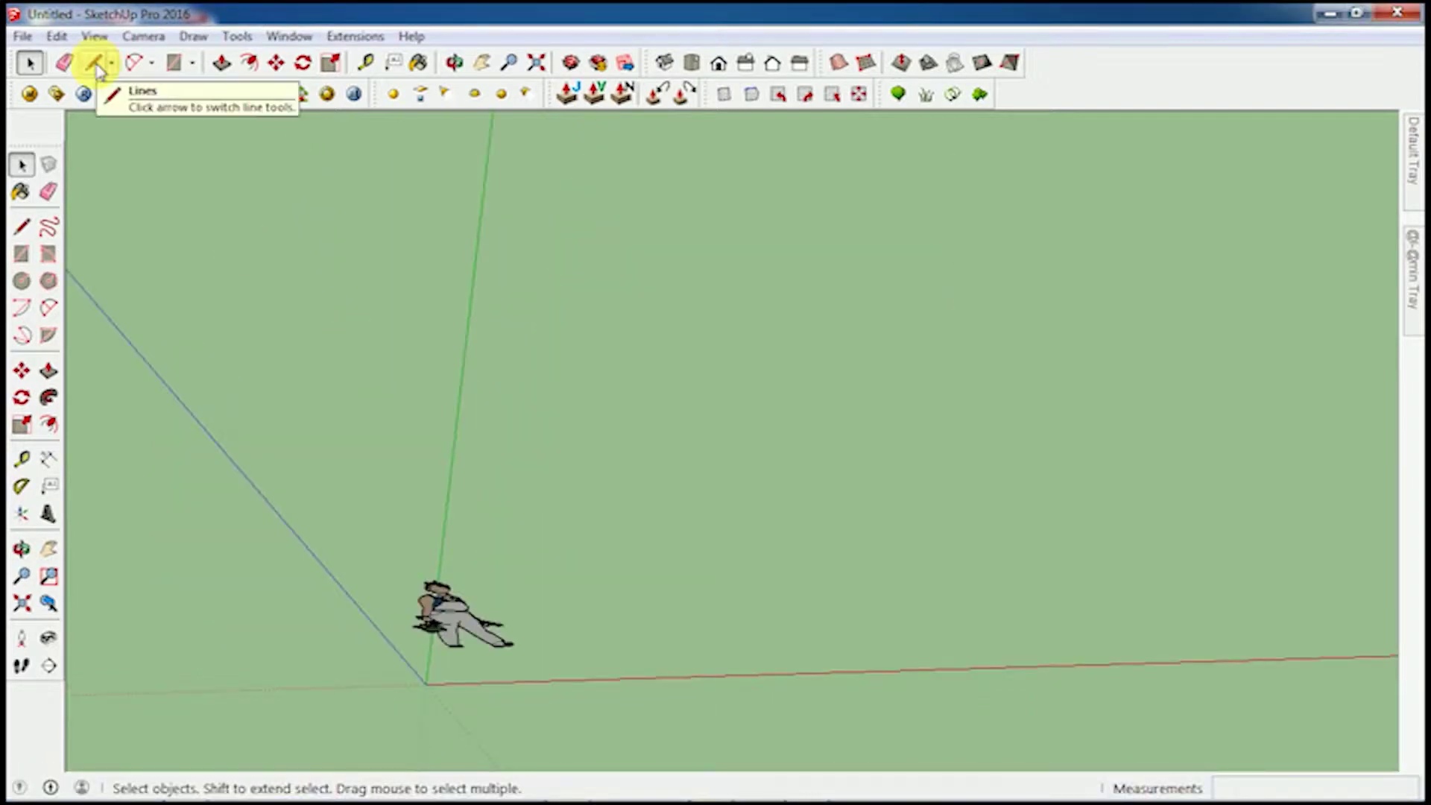
left_click(95, 62)
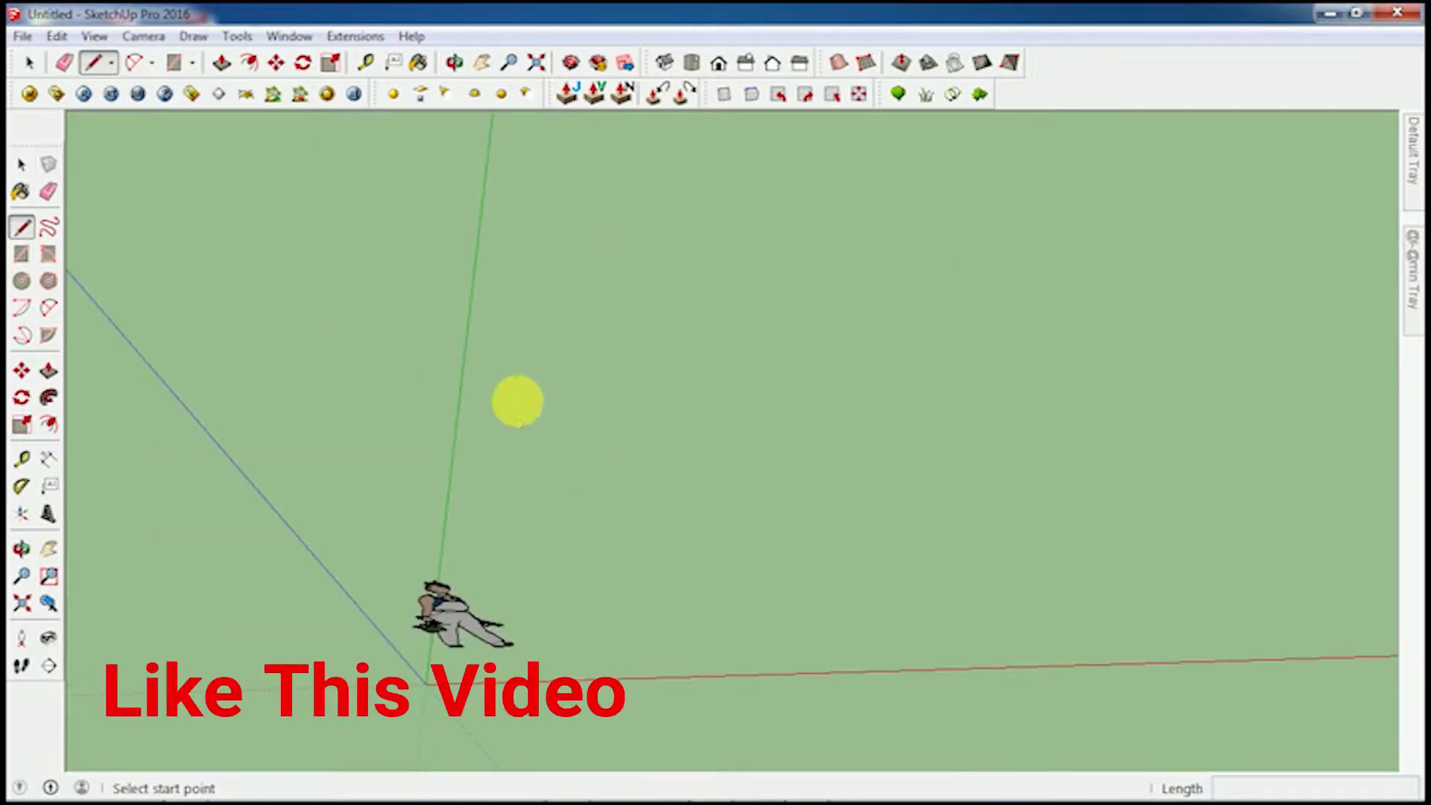
key("space")
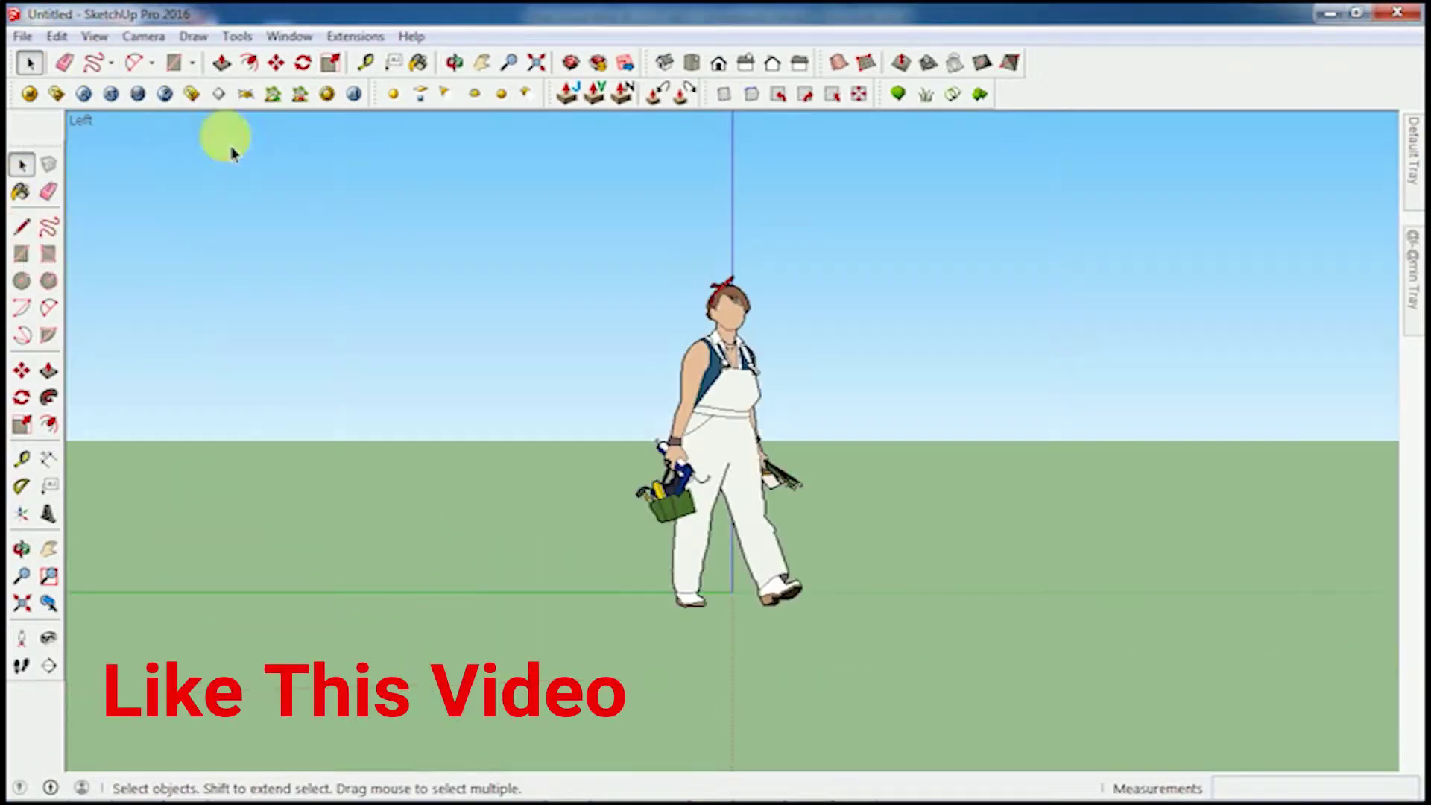
left_click(194, 37)
mouse_move(212, 62)
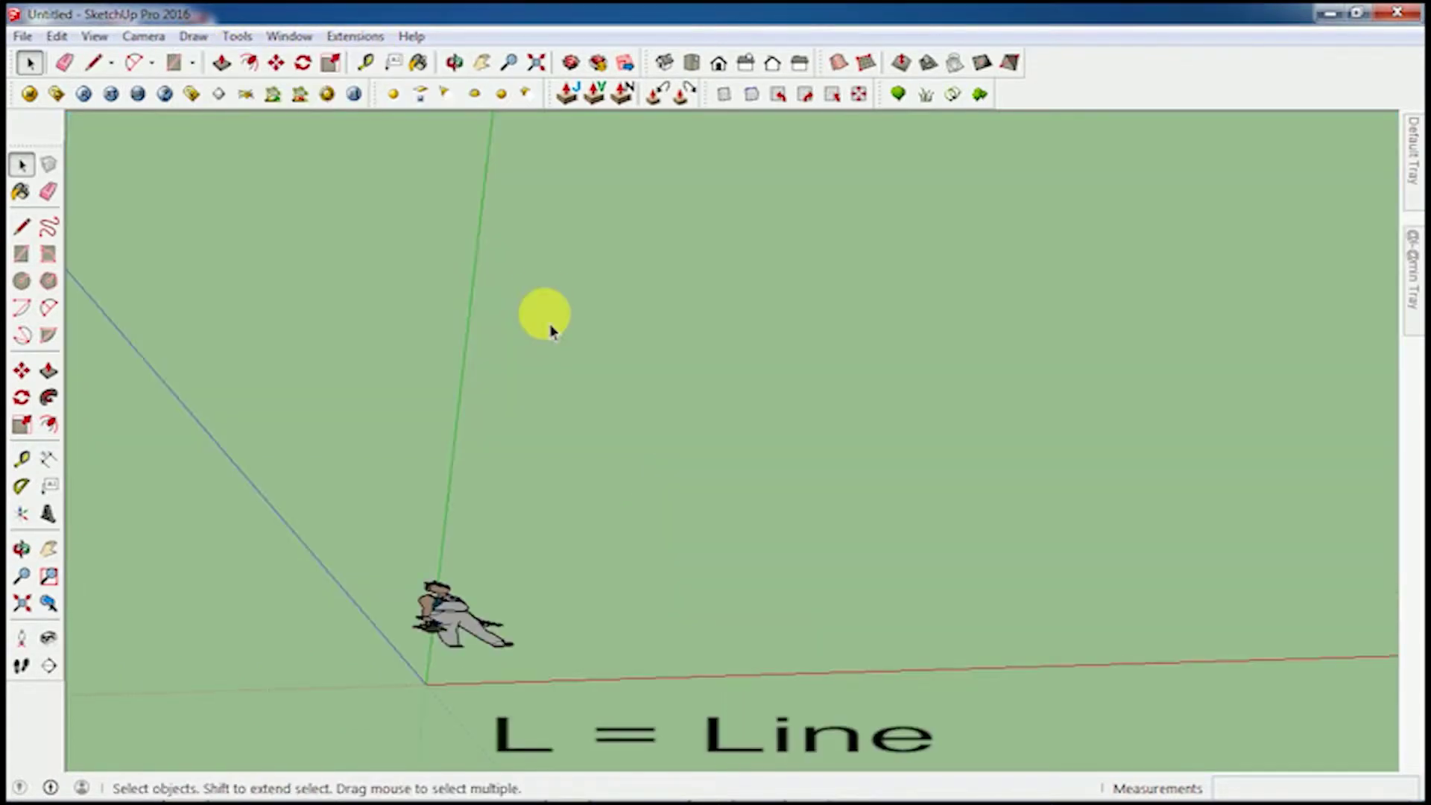
Draw two connected lines on the ground, the first parallel to the green axis and the second parallel to the red axis
key("l")
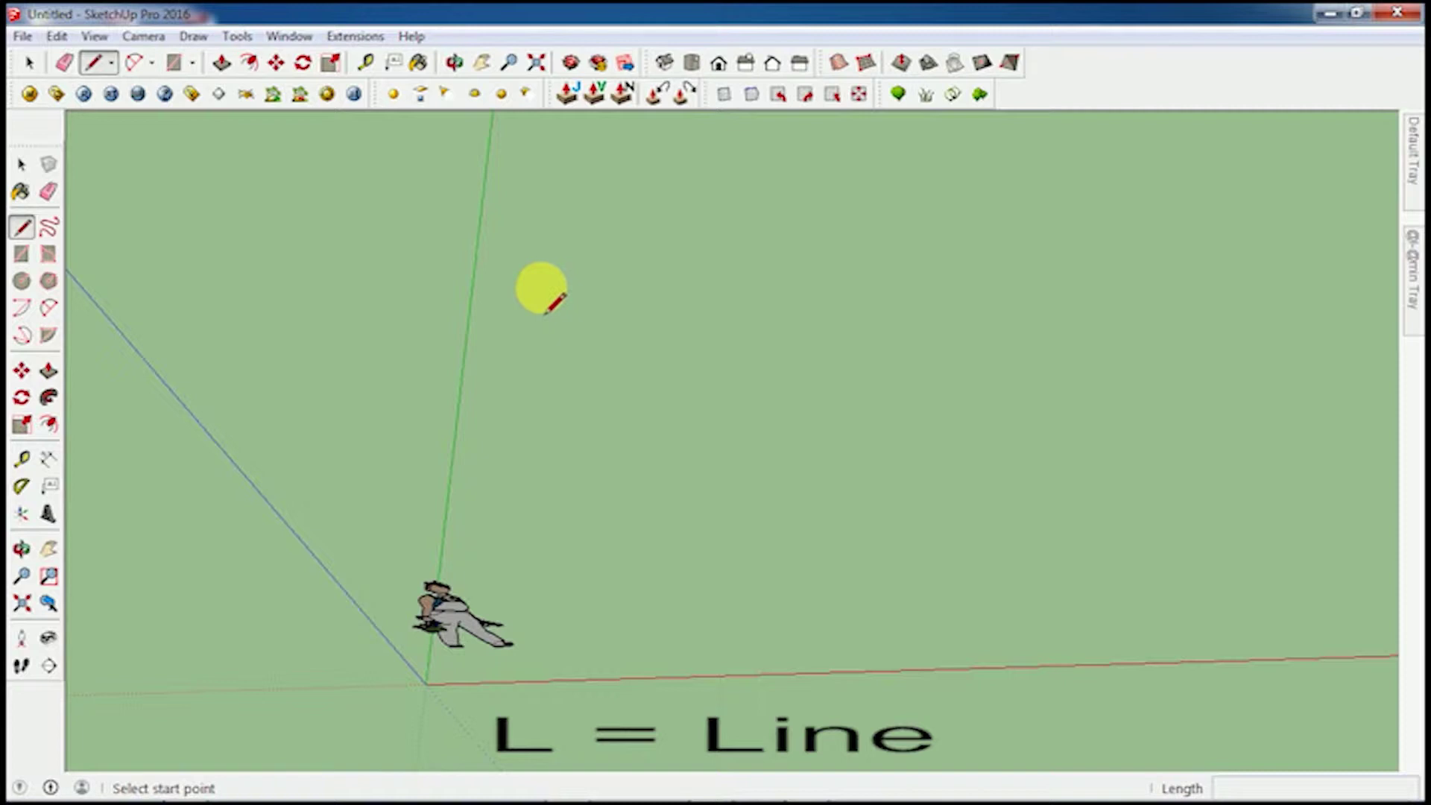
left_click(542, 288)
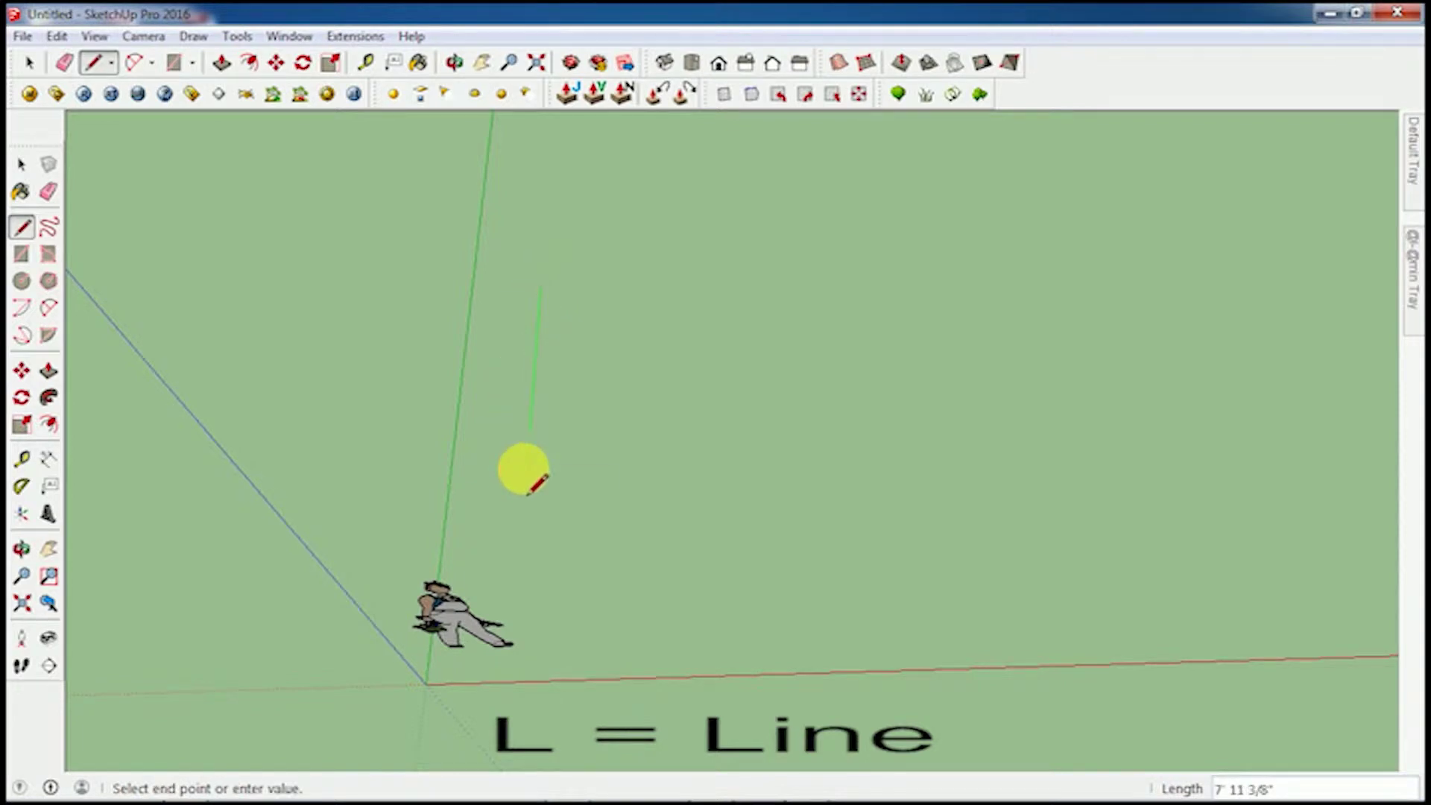
left_click(526, 468)
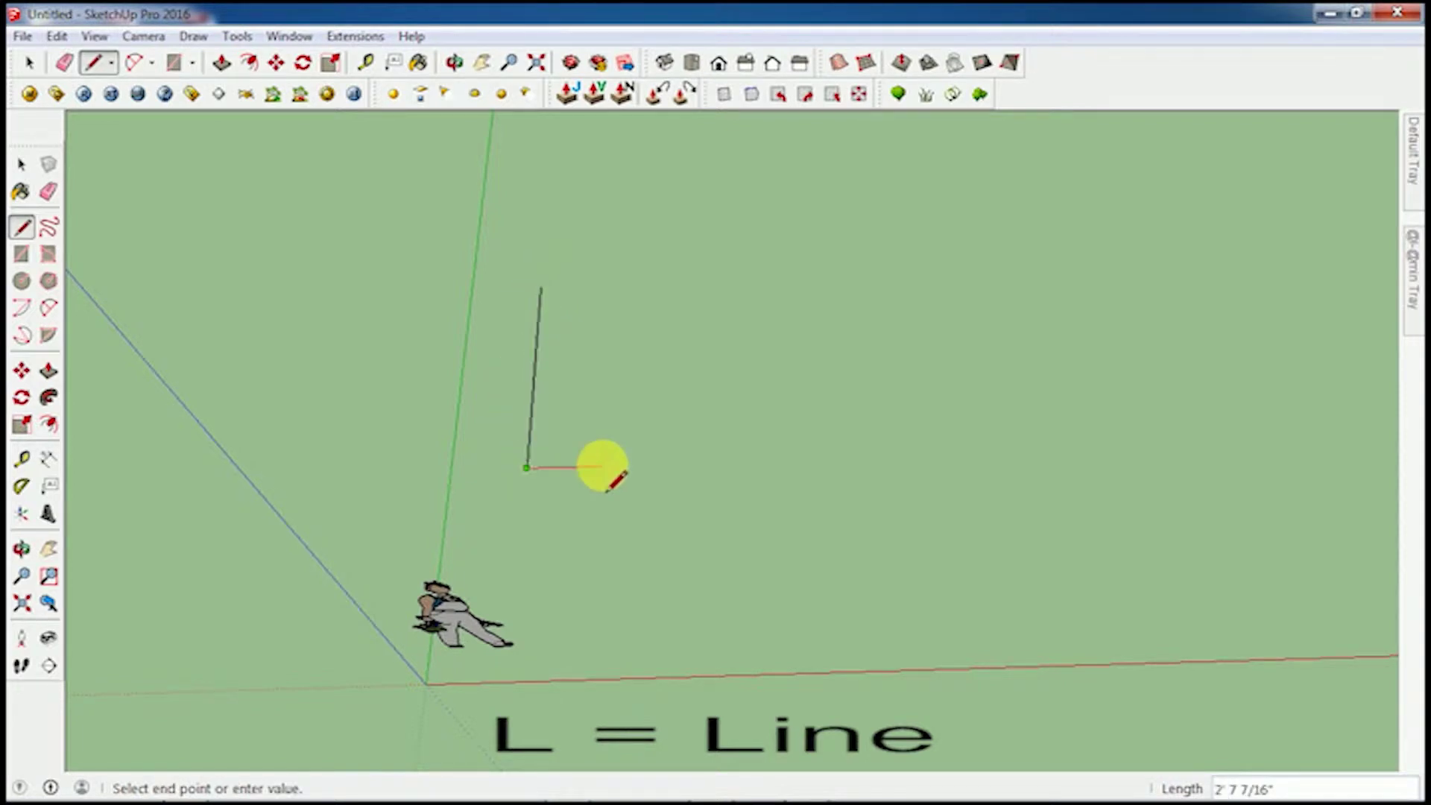
left_click(647, 466)
key("space")
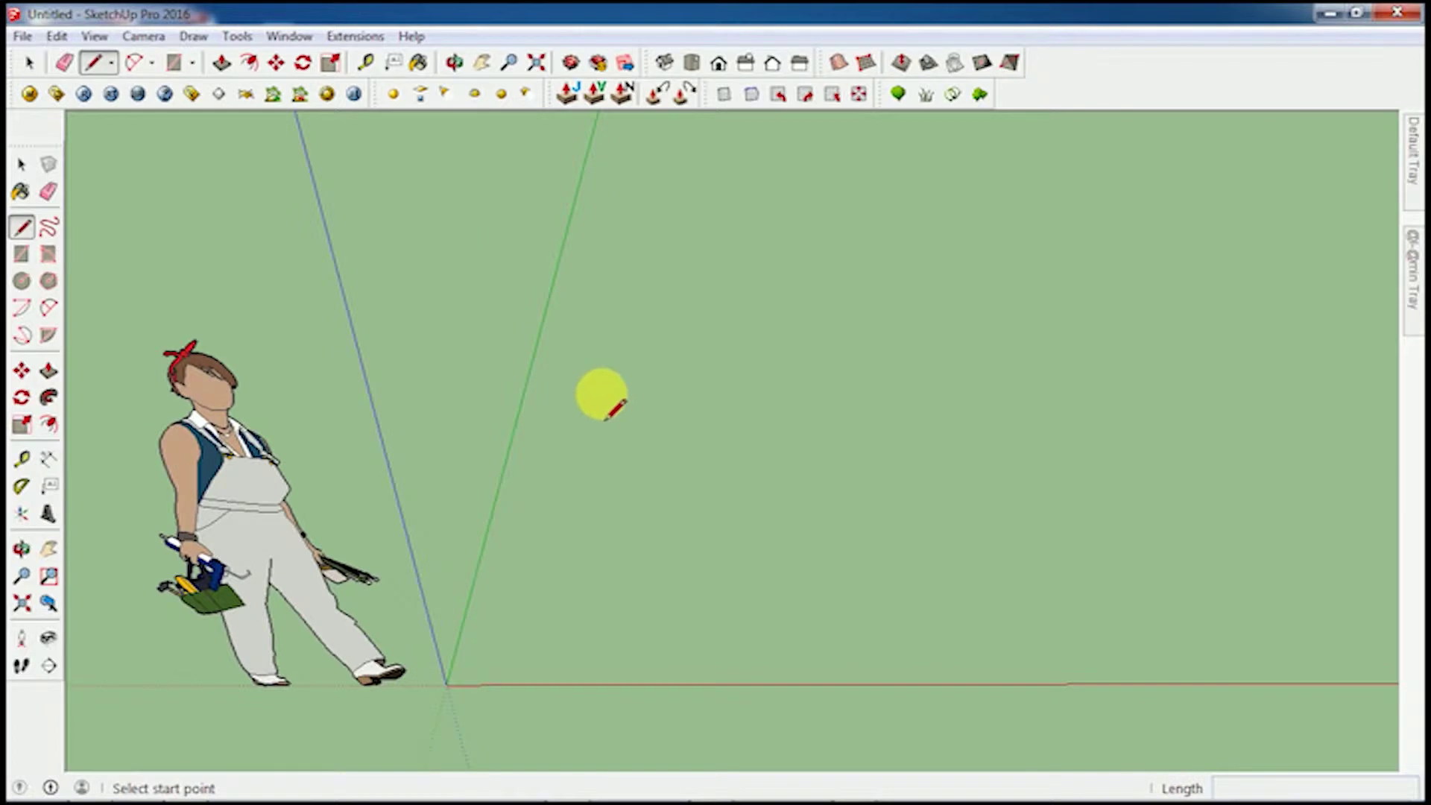
Draw a closed irregular six-sided outline on the ground with the Line tool and select all of it
left_click(650, 392)
left_click(903, 383)
left_click(838, 500)
left_click(559, 422)
left_click(547, 308)
left_click(665, 308)
left_click(592, 383)
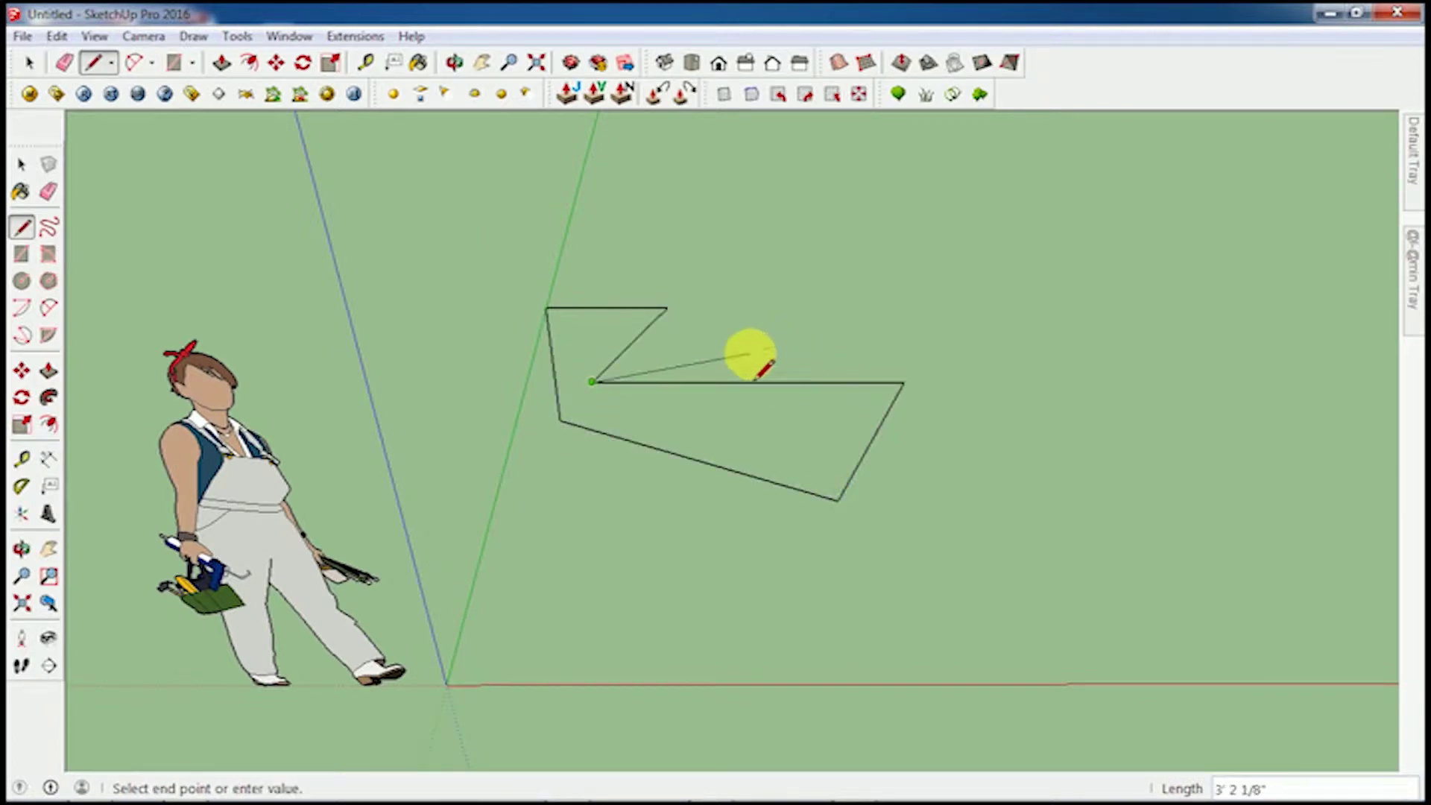
key("space")
left_click_drag(441, 249, 916, 555)
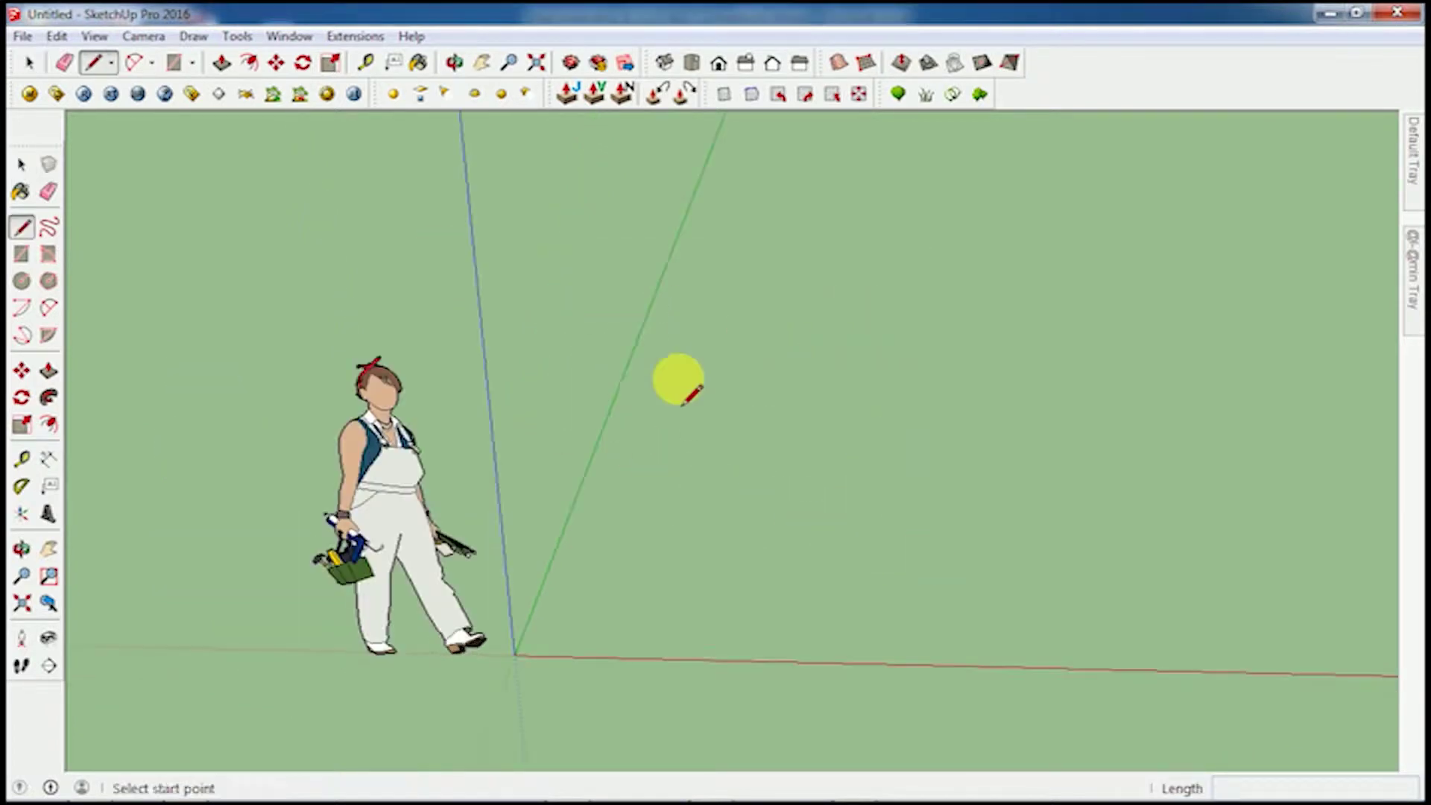
Continue the outline with a 5'6 side along the green axis and a side running back parallel to the red axis
key("space")
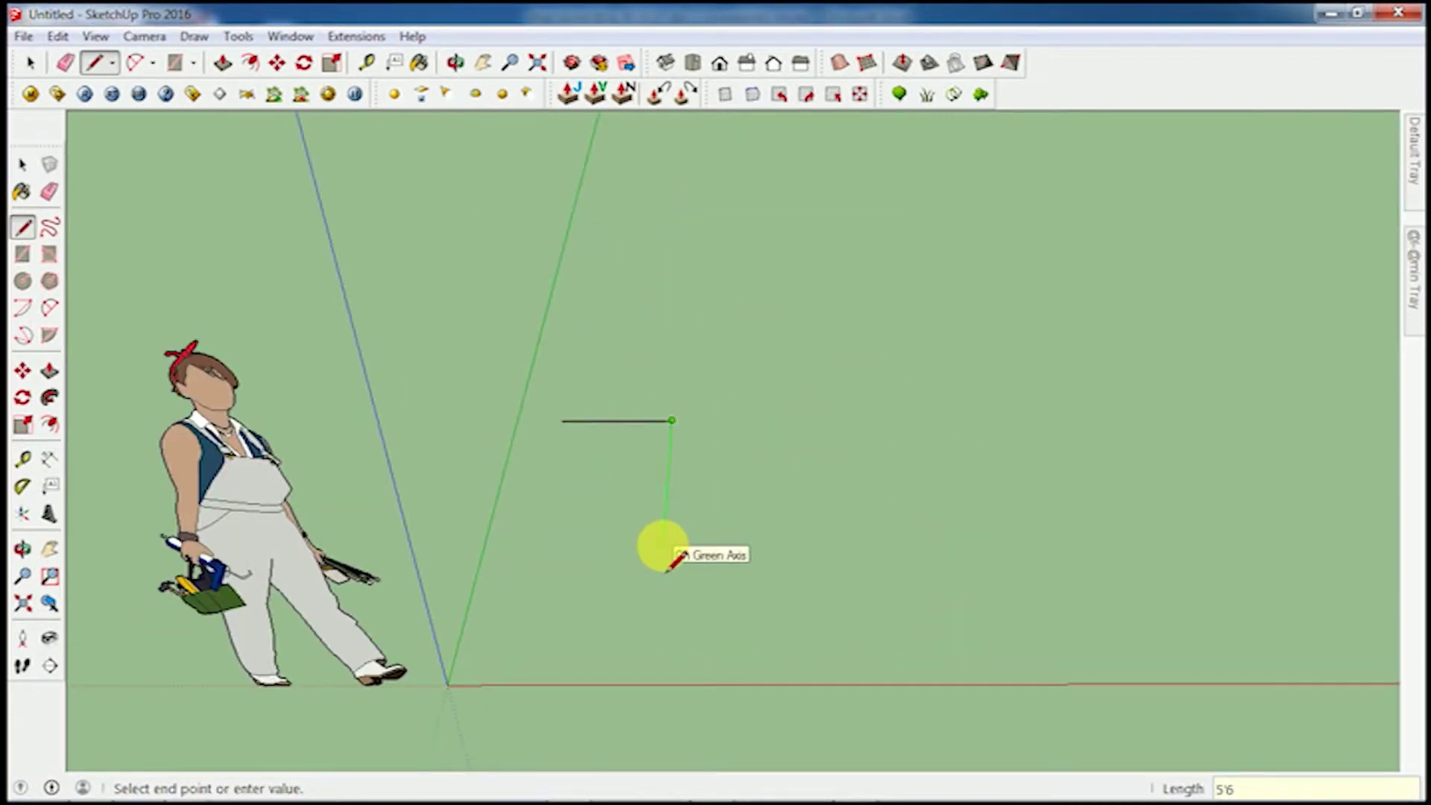
left_click(654, 658)
left_click(530, 660)
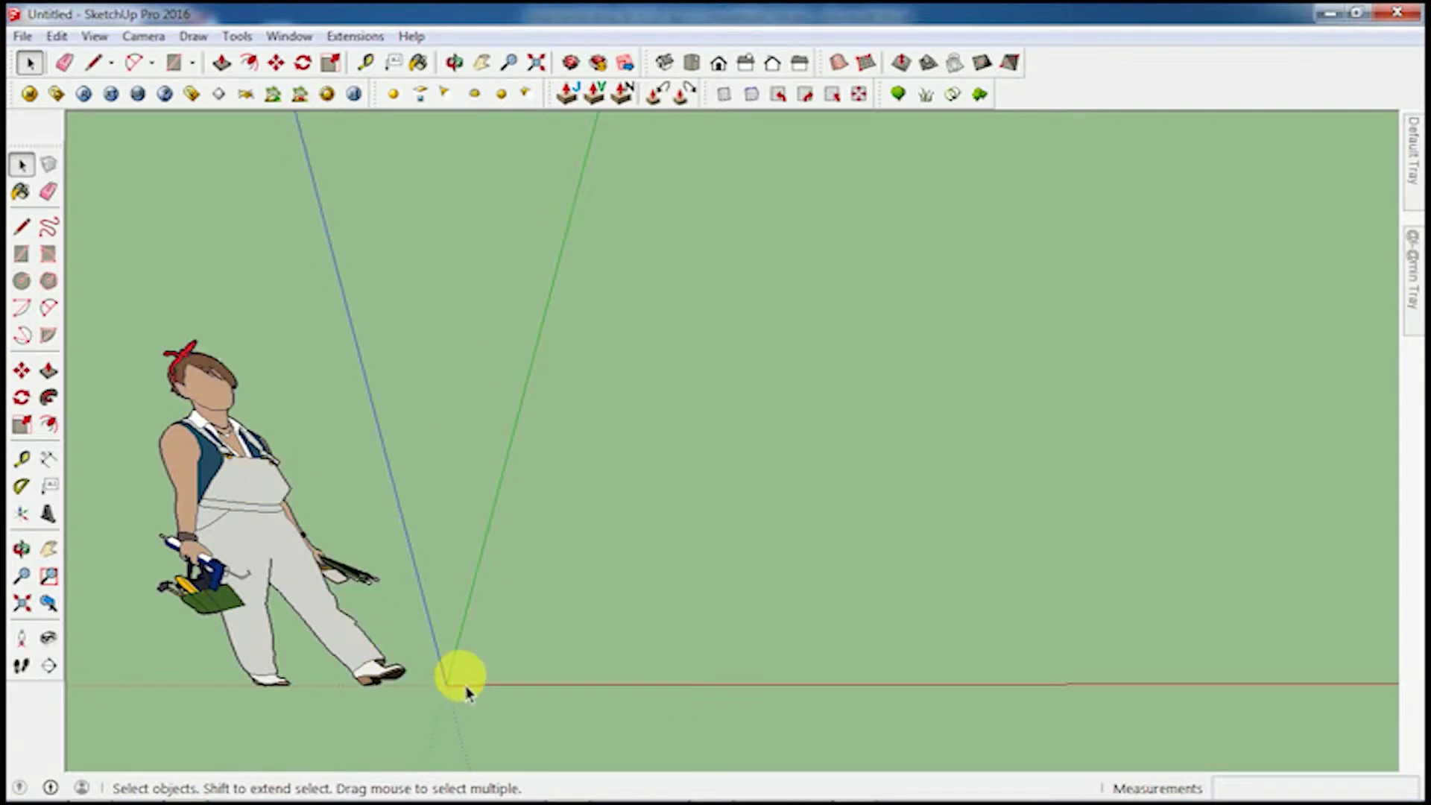
Draw three lines from one shared corner: about 3' 4" along the red axis, one along the green axis, and one off-axis about 4' 1"
key("l")
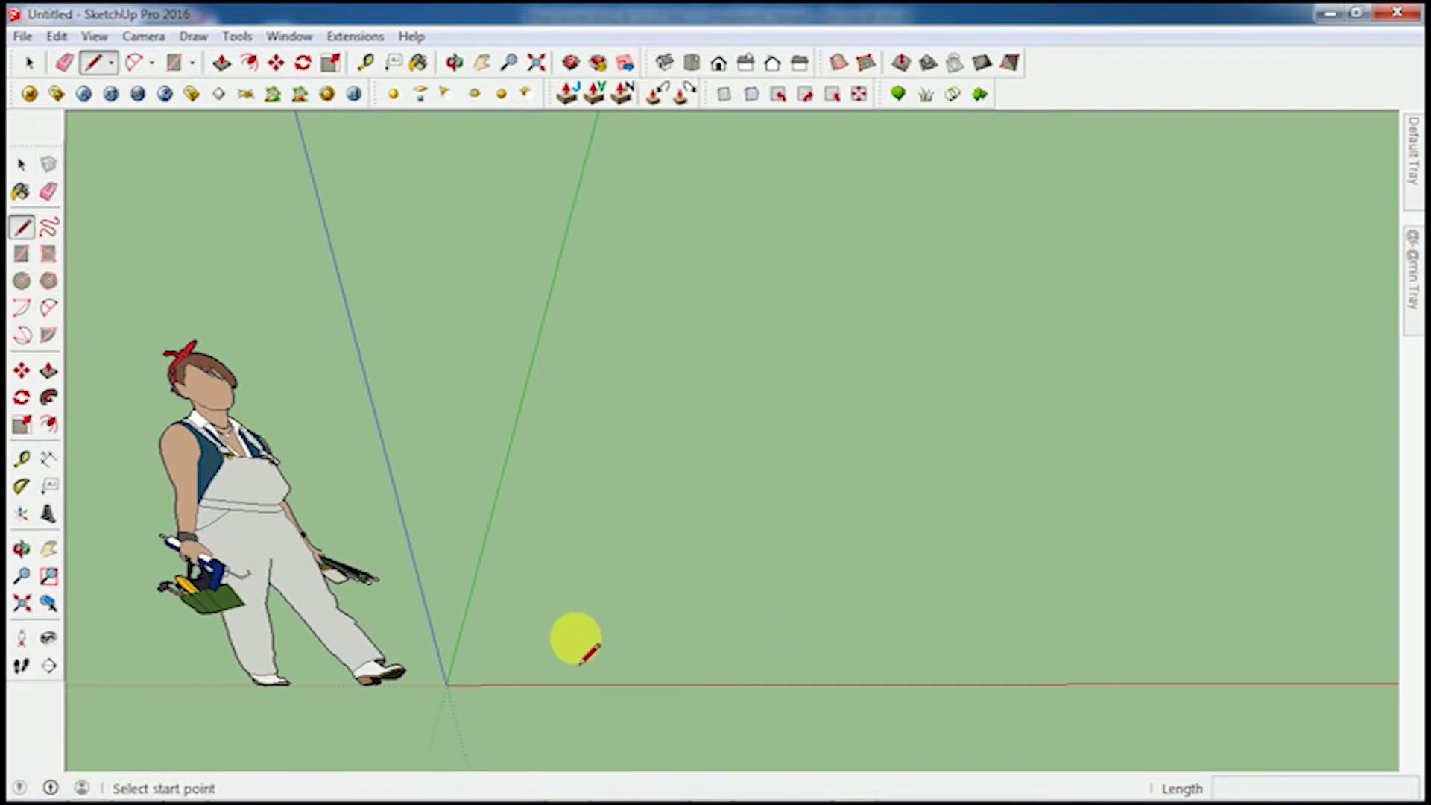
left_click(576, 638)
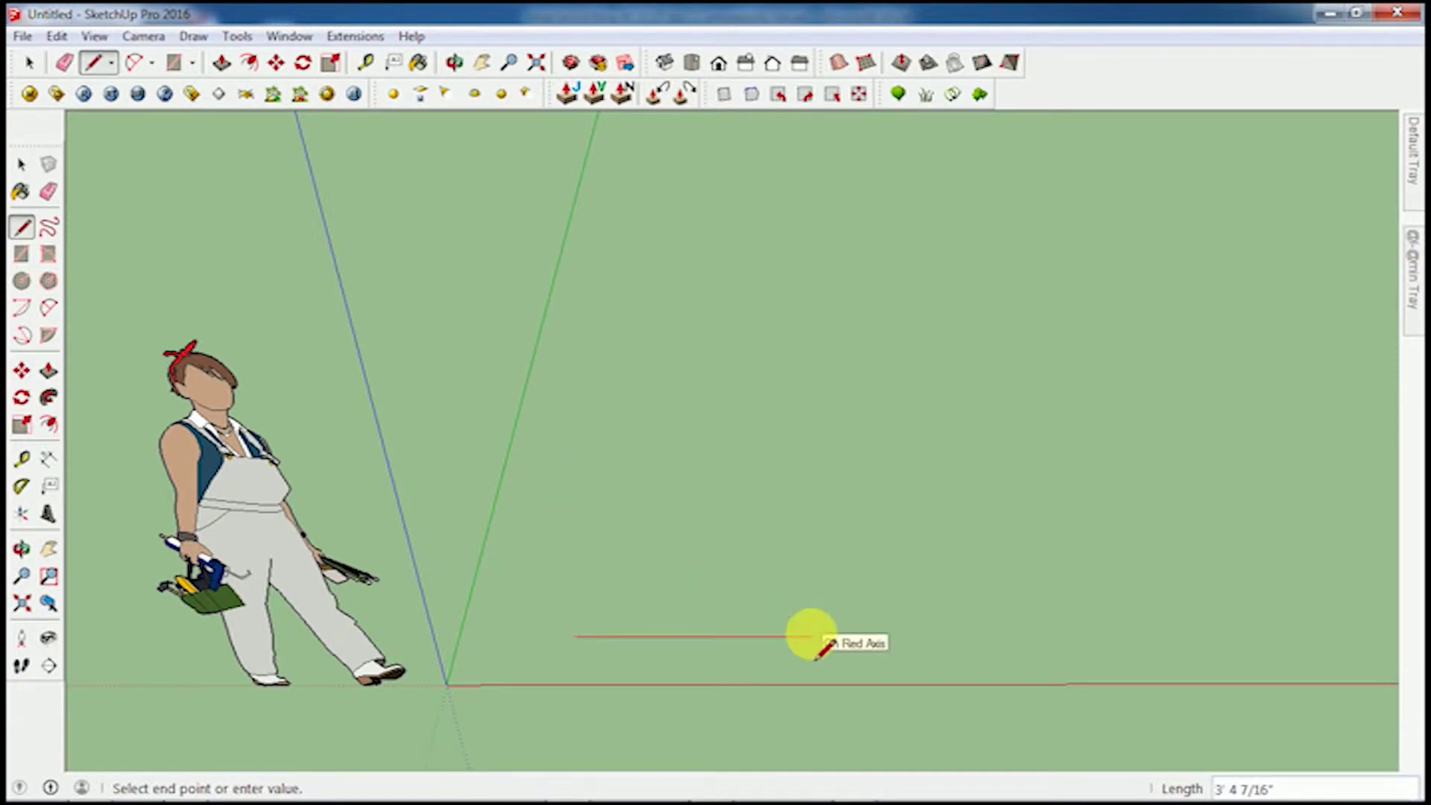
key("Escape")
left_click(574, 636)
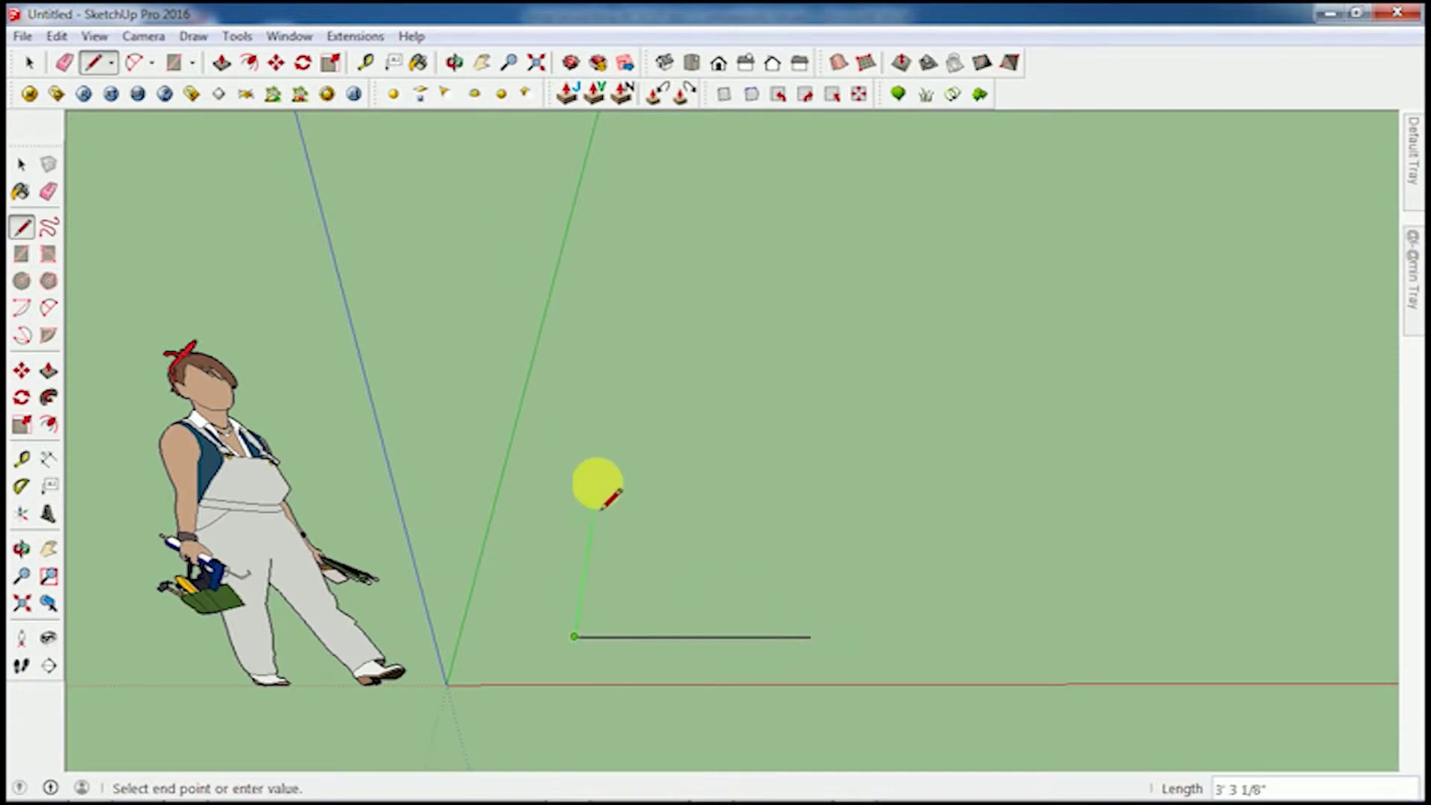
left_click(602, 456)
key("Escape")
left_click(574, 636)
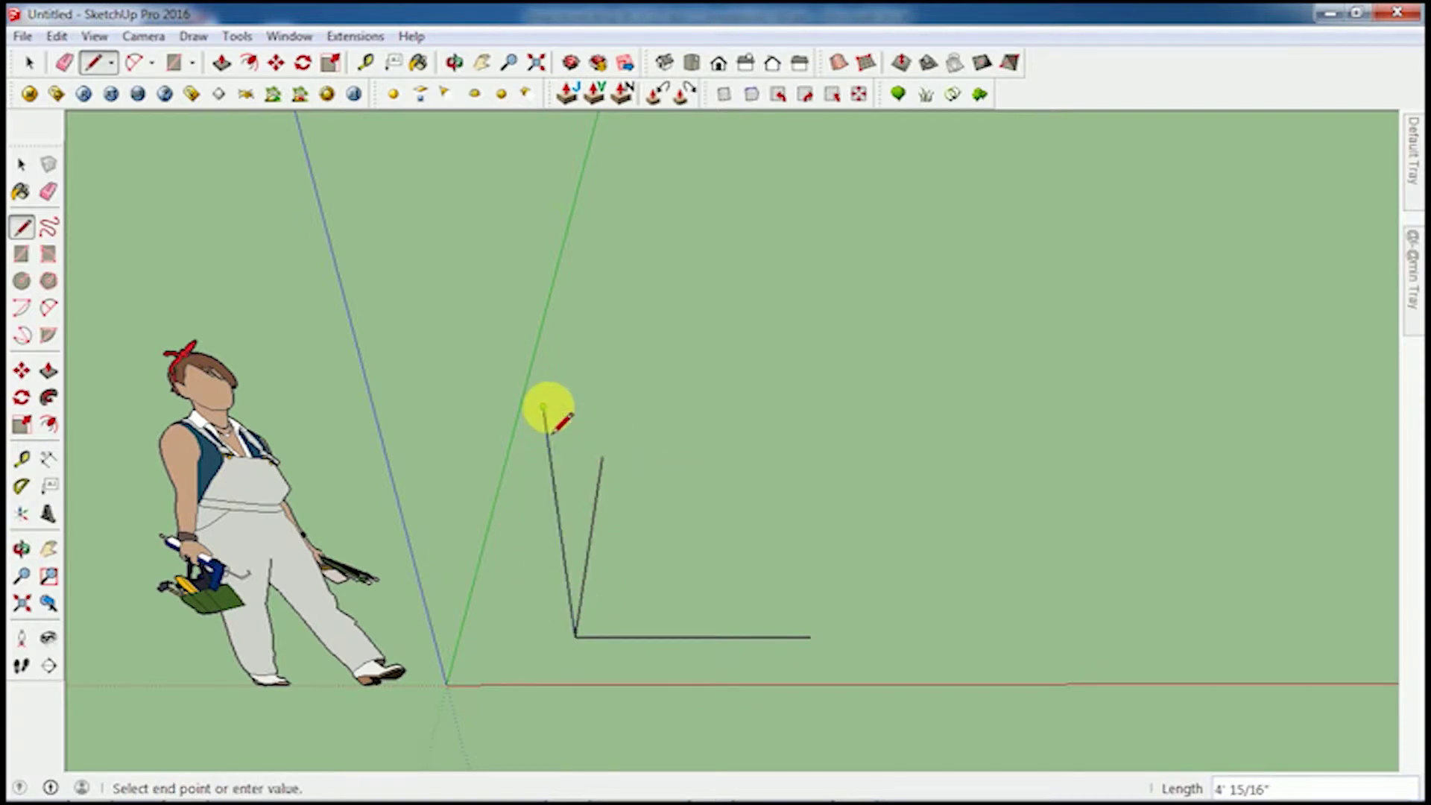
left_click(544, 406)
key("space")
Draw a line on the ground locked to the red axis as the front edge of a face
key("o")
left_click_drag(584, 646, 573, 496)
mouse_move(572, 496)
middle_mouse_down()
mouse_move(639, 614)
mouse_move(596, 492)
middle_mouse_up()
scroll(639, 614, "down", 3)
scroll(614, 592, "up", 1)
mouse_move(733, 799)
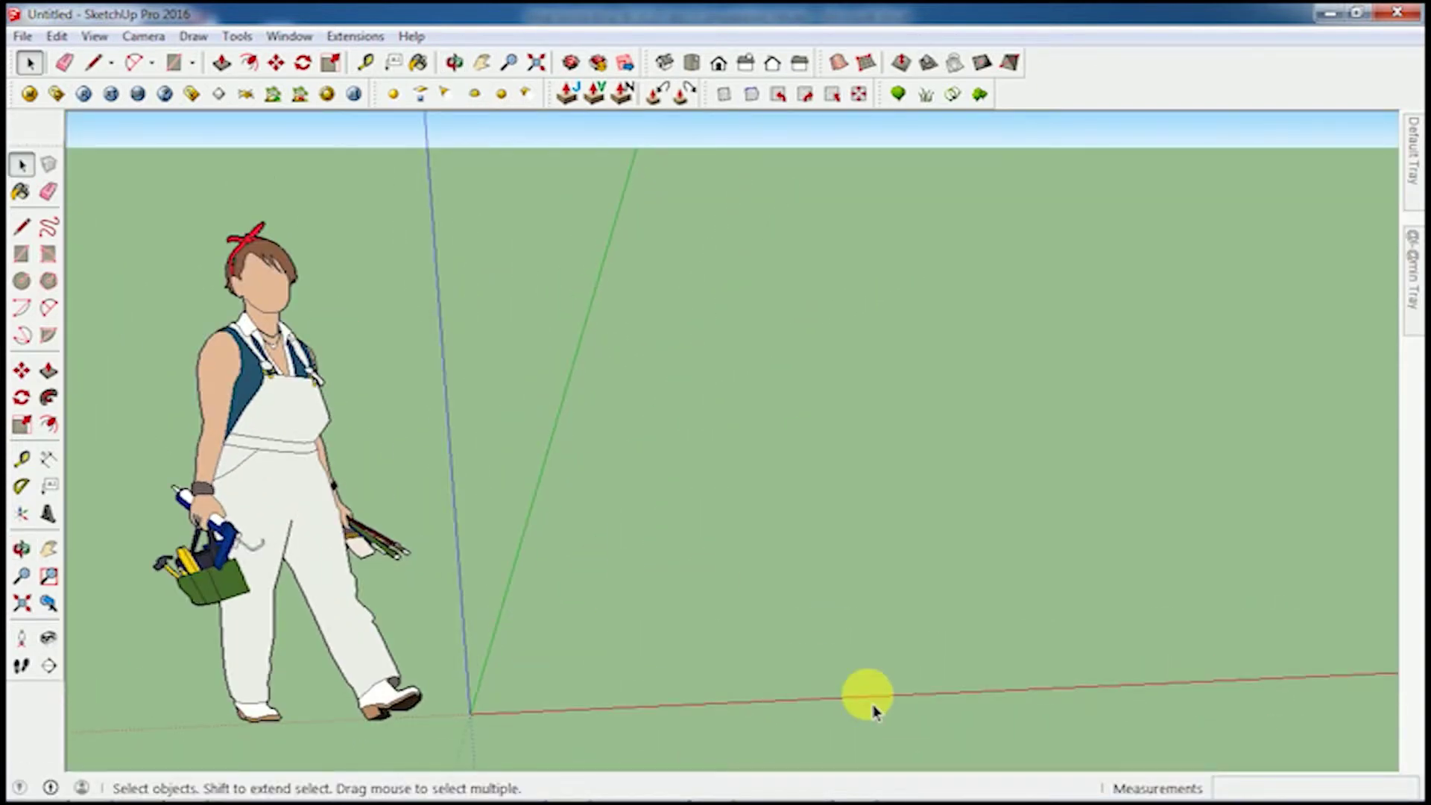
key("l")
left_click(655, 574)
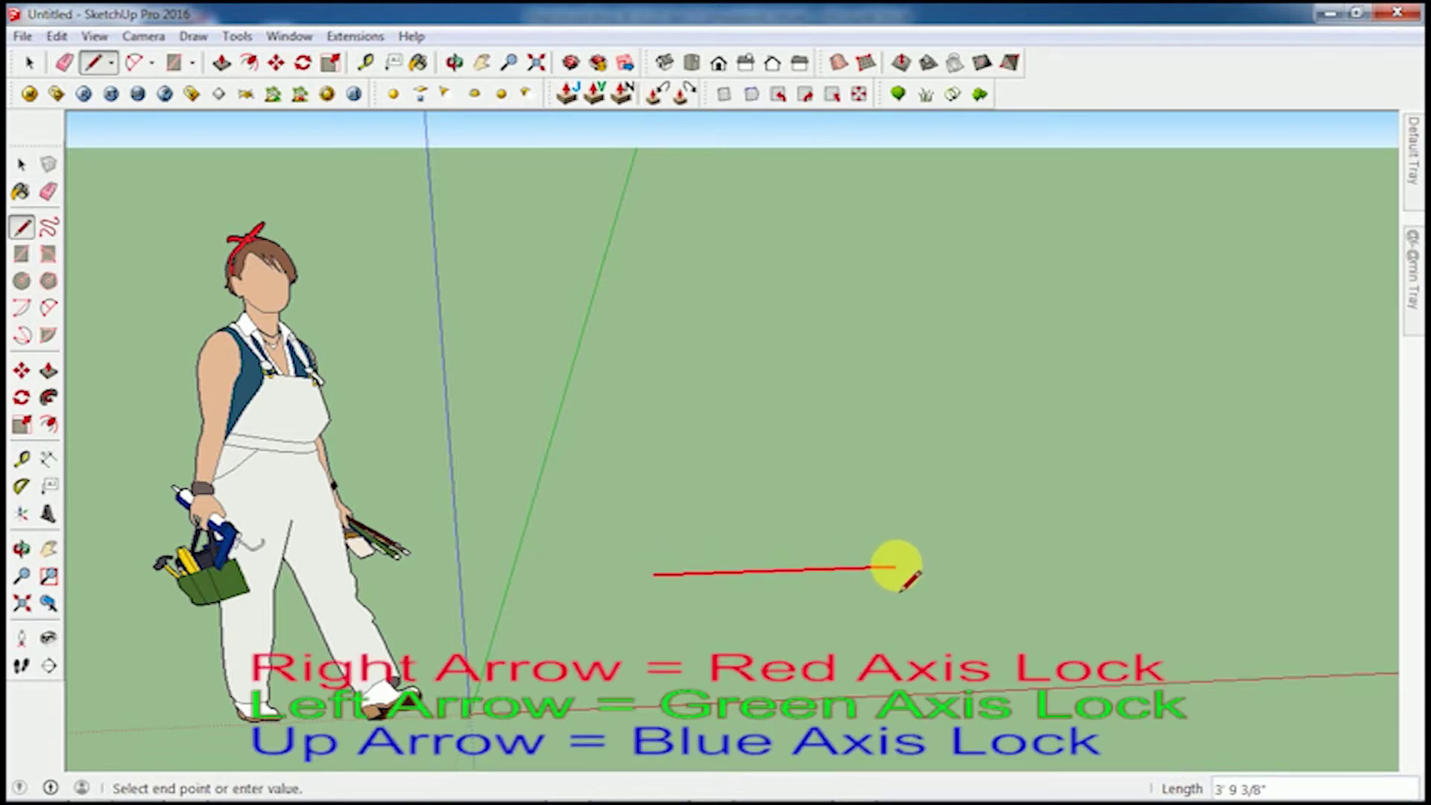
key("Right")
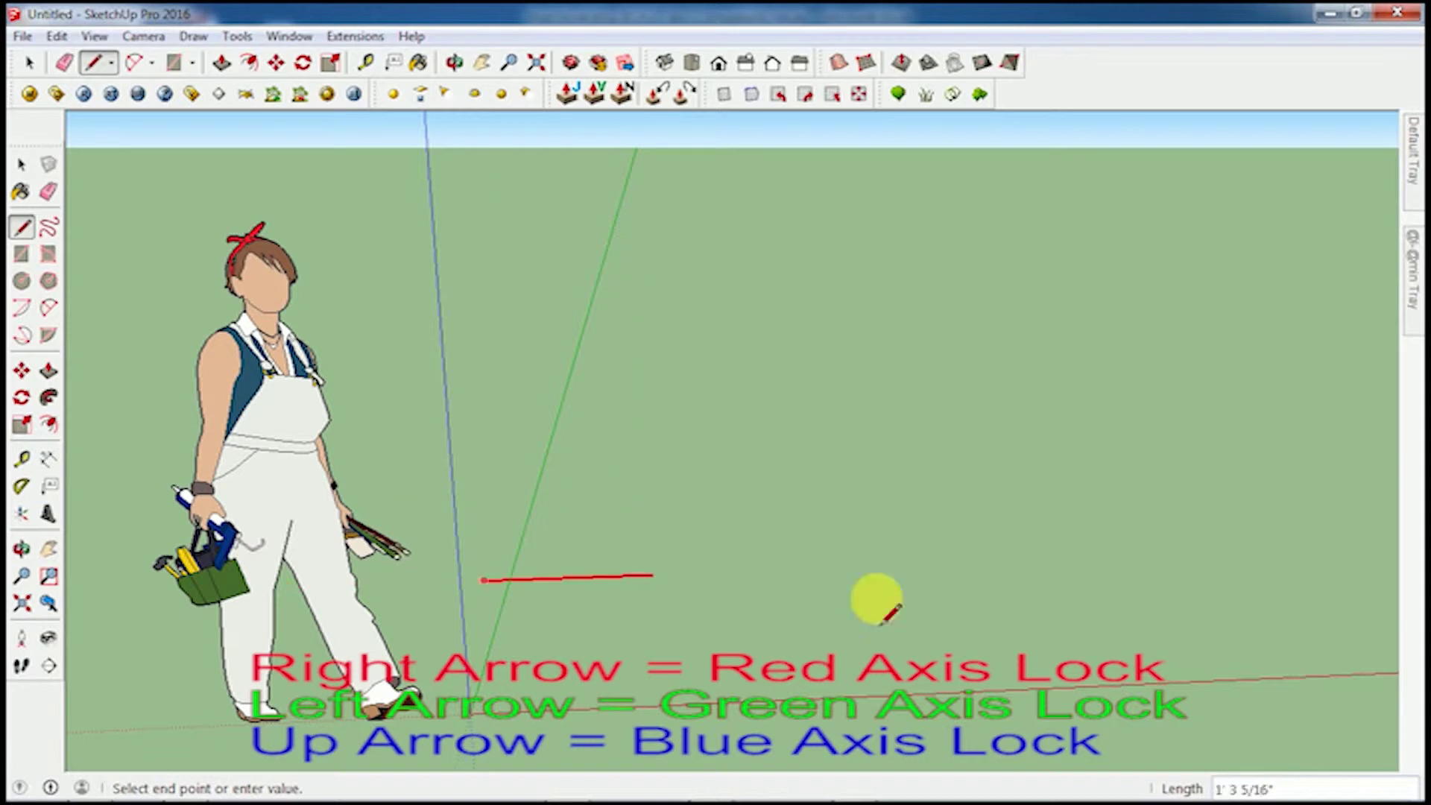
left_click(871, 568)
Close the face with two sides about 12' 6" long locked to the green axis and a back edge locked to the red axis
key("Left")
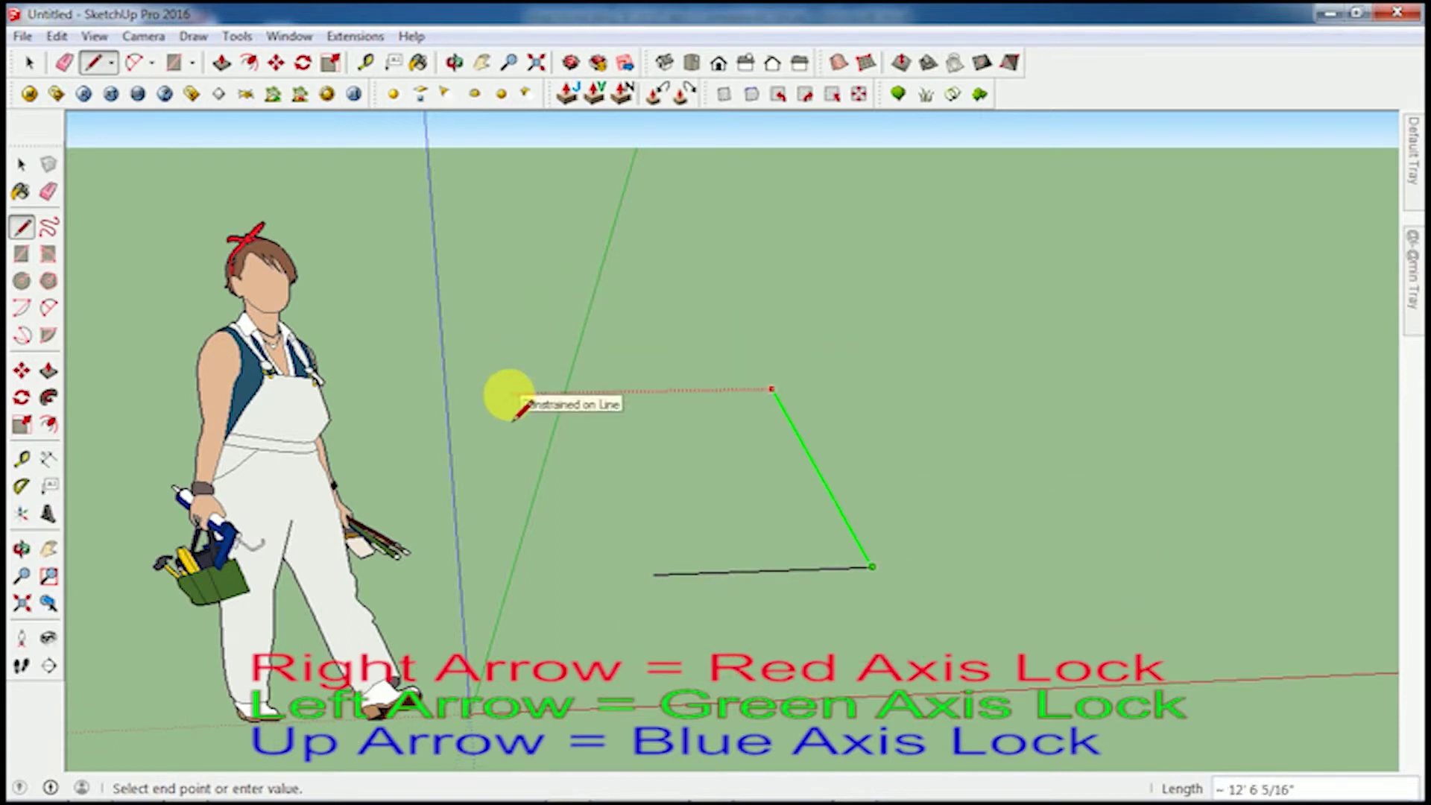
key("Right")
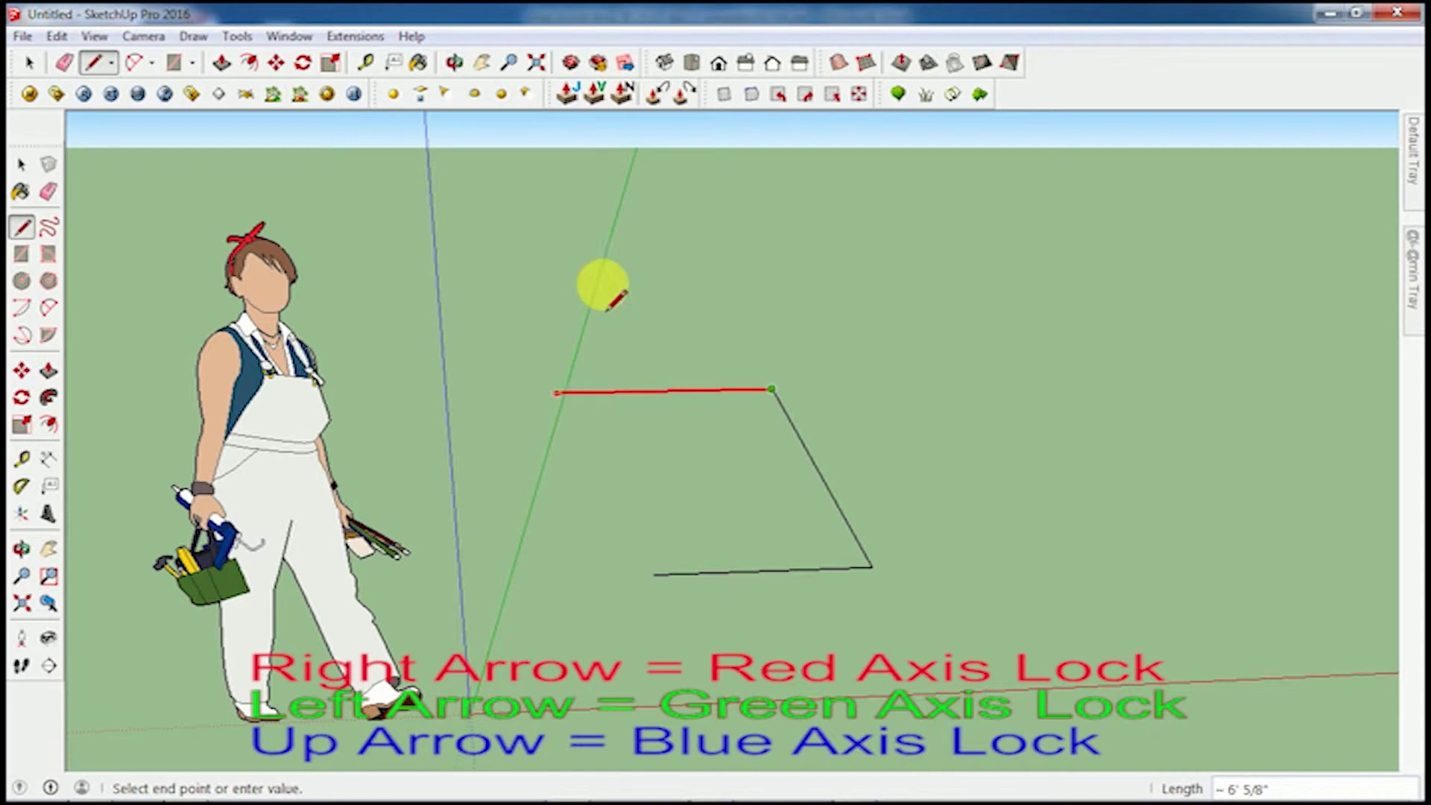
left_click(648, 577)
key("Up")
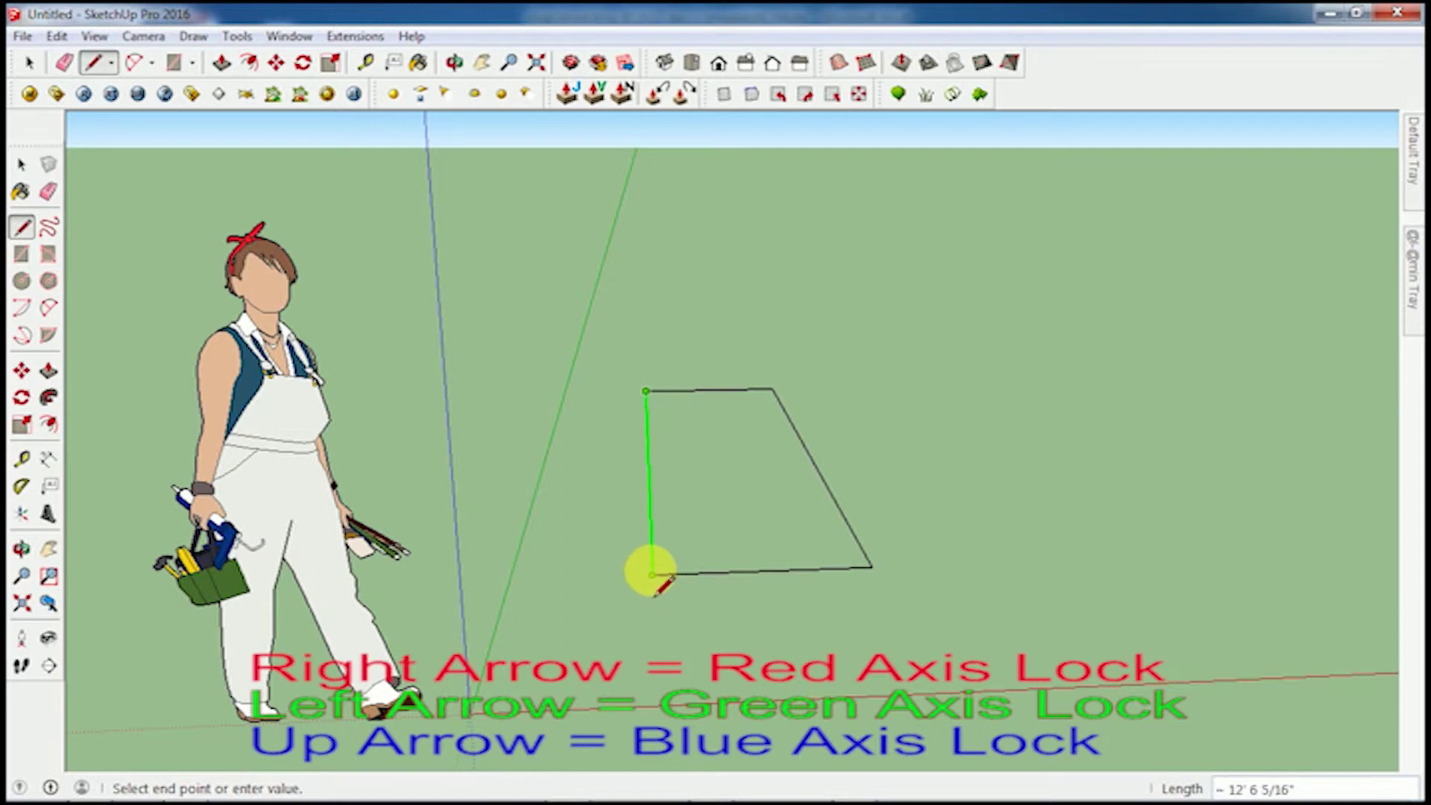
left_click(651, 576)
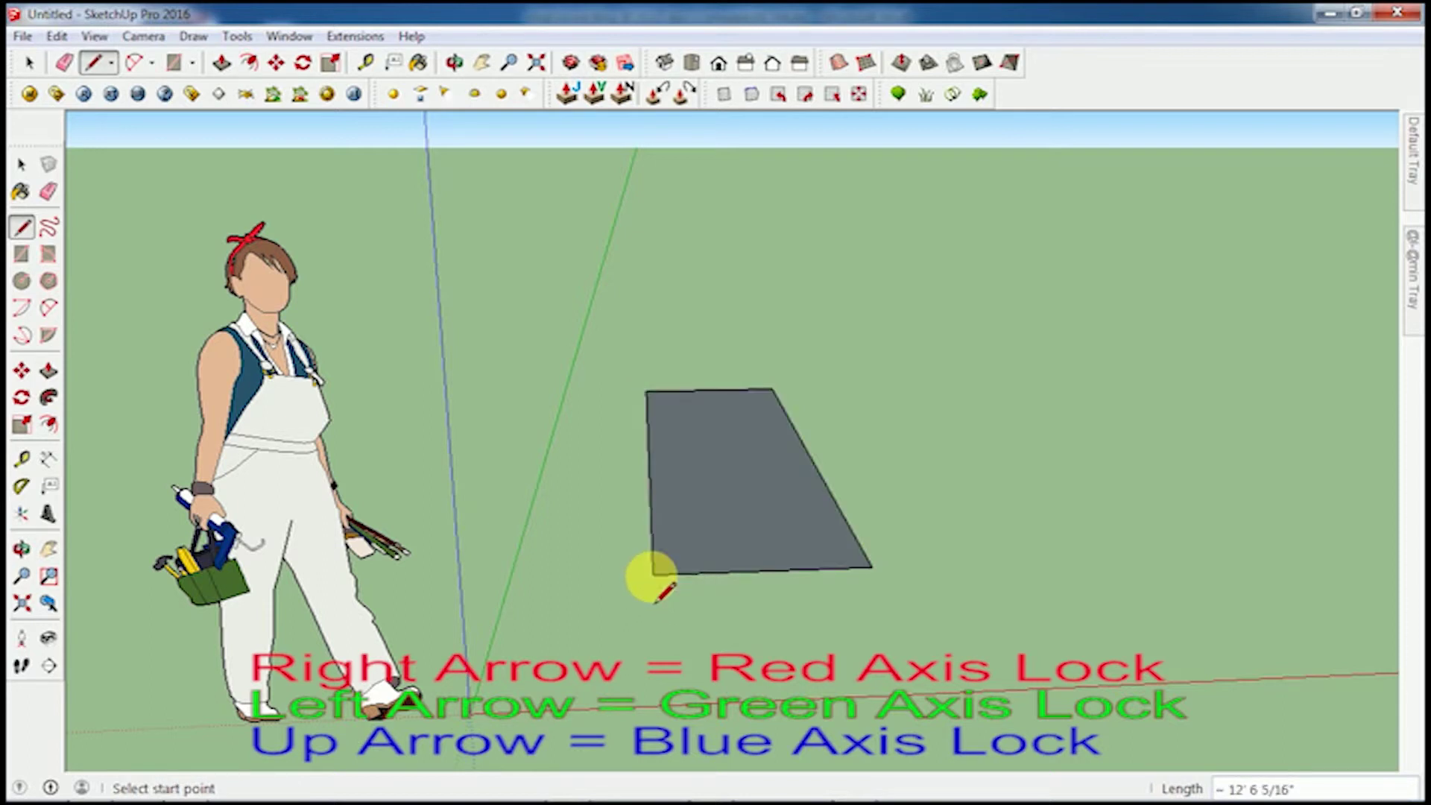
Select the whole four-sided face with its edges and delete it
key("space")
left_click_drag(591, 347, 897, 641)
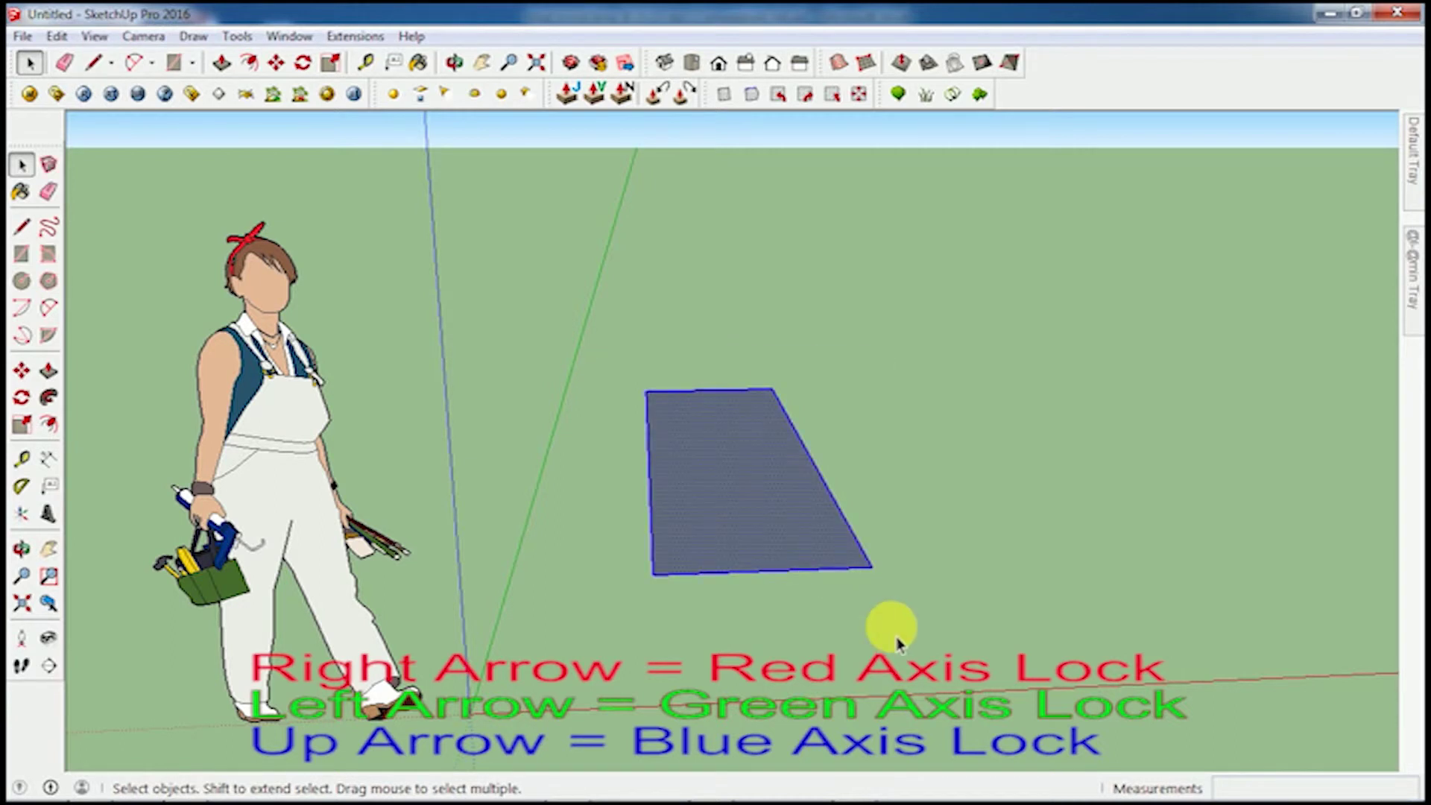
key("Delete")
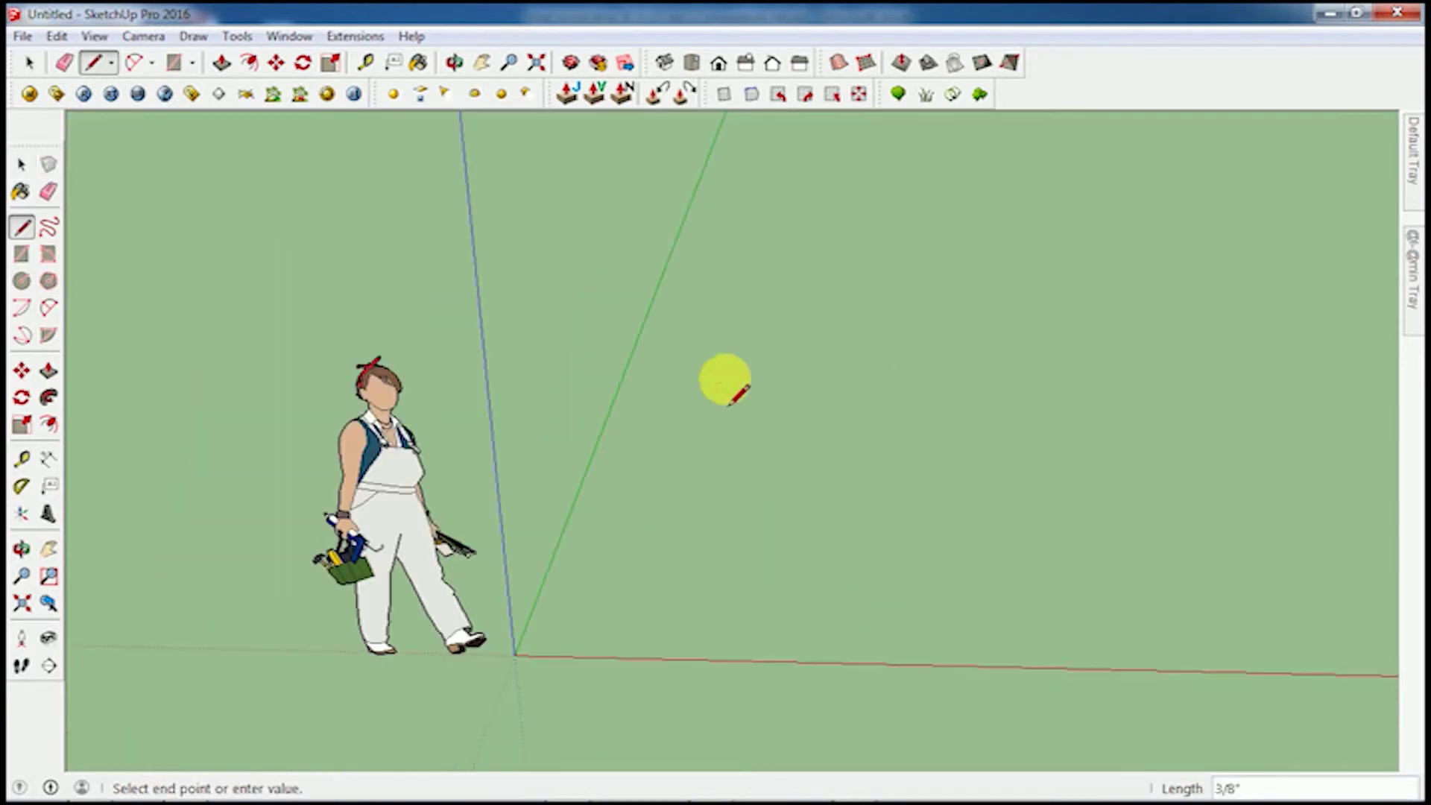
Draw a closed five-sided face on the ground with the Line tool
left_click(828, 381)
left_click(874, 470)
left_click(772, 520)
left_click(655, 469)
left_click(679, 378)
Select the five-sided face with its edges and delete it
key("space")
left_click_drag(594, 337, 954, 636)
key("Delete")
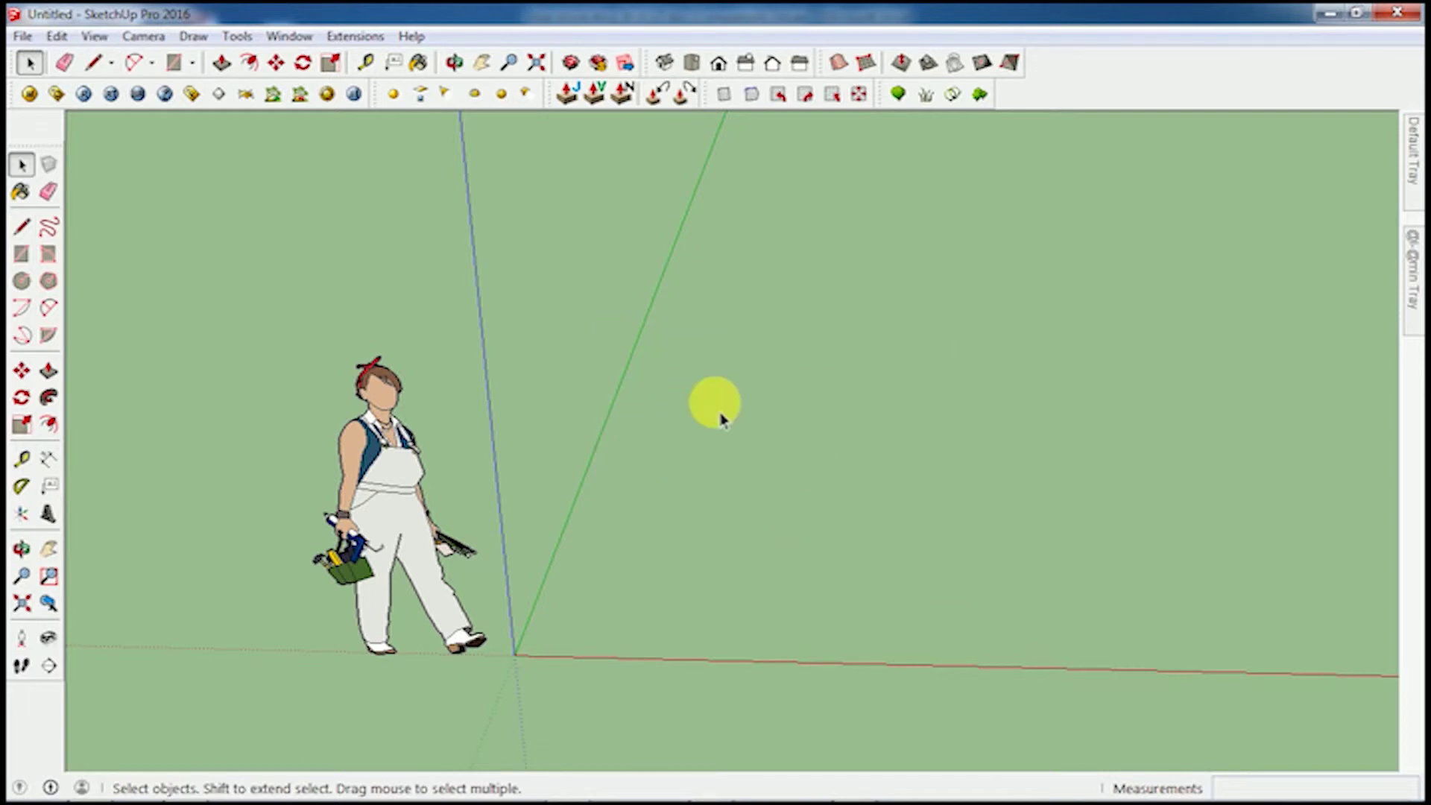
Draw a closed triangular face on the ground with the Line tool
key("l")
left_click(708, 310)
left_click(917, 310)
left_click(760, 440)
left_click(709, 310)
Select the triangular face with its edges and delete it
key("space")
left_click_drag(597, 224, 991, 457)
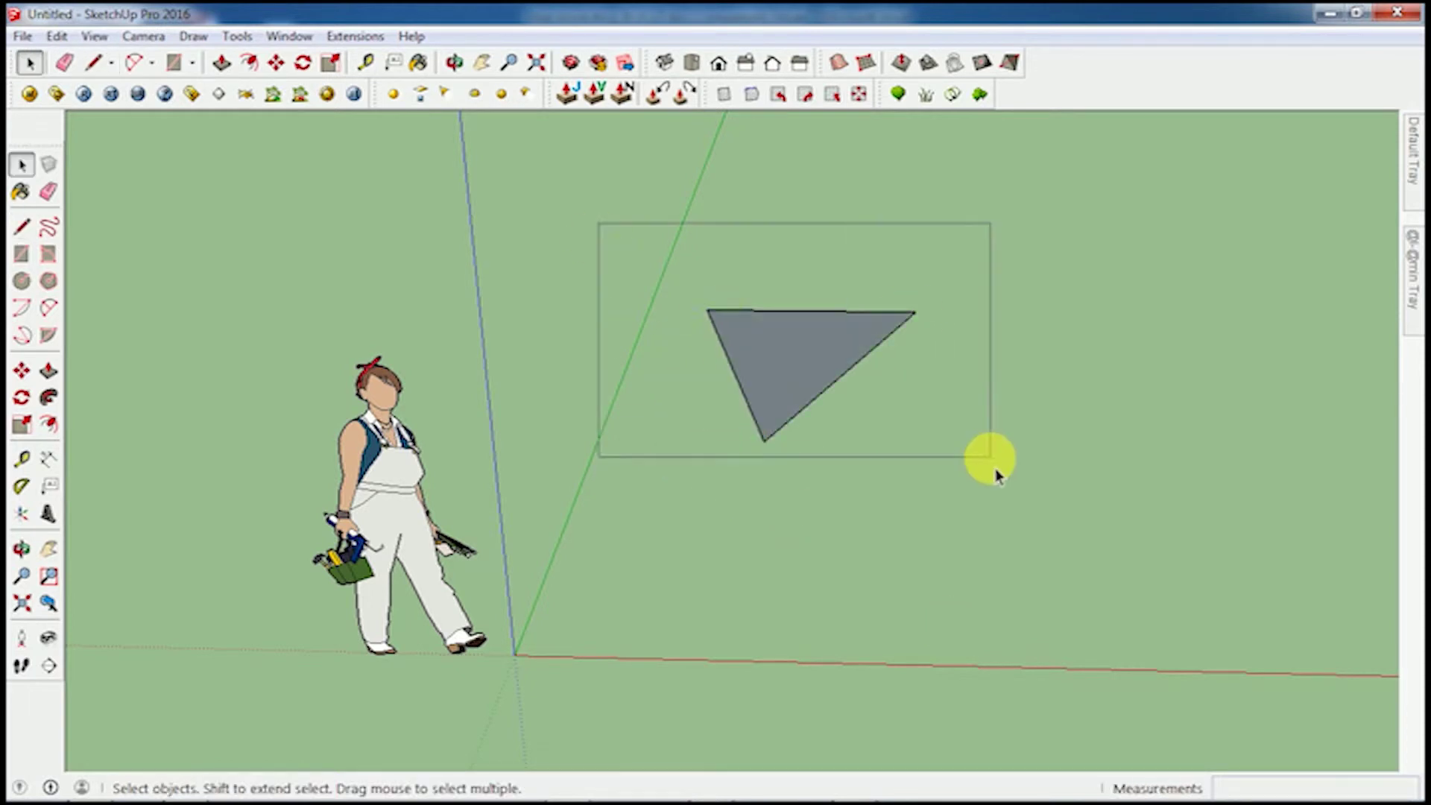
key("Delete")
Draw a closed six-sided face on the ground with the Line tool and select it with all its edges
key("l")
left_click(744, 345)
left_click(868, 345)
left_click(947, 432)
left_click(862, 488)
left_click(743, 488)
left_click(670, 428)
left_click(743, 344)
left_click(862, 488)
key("space")
left_click_drag(584, 261, 1015, 574)
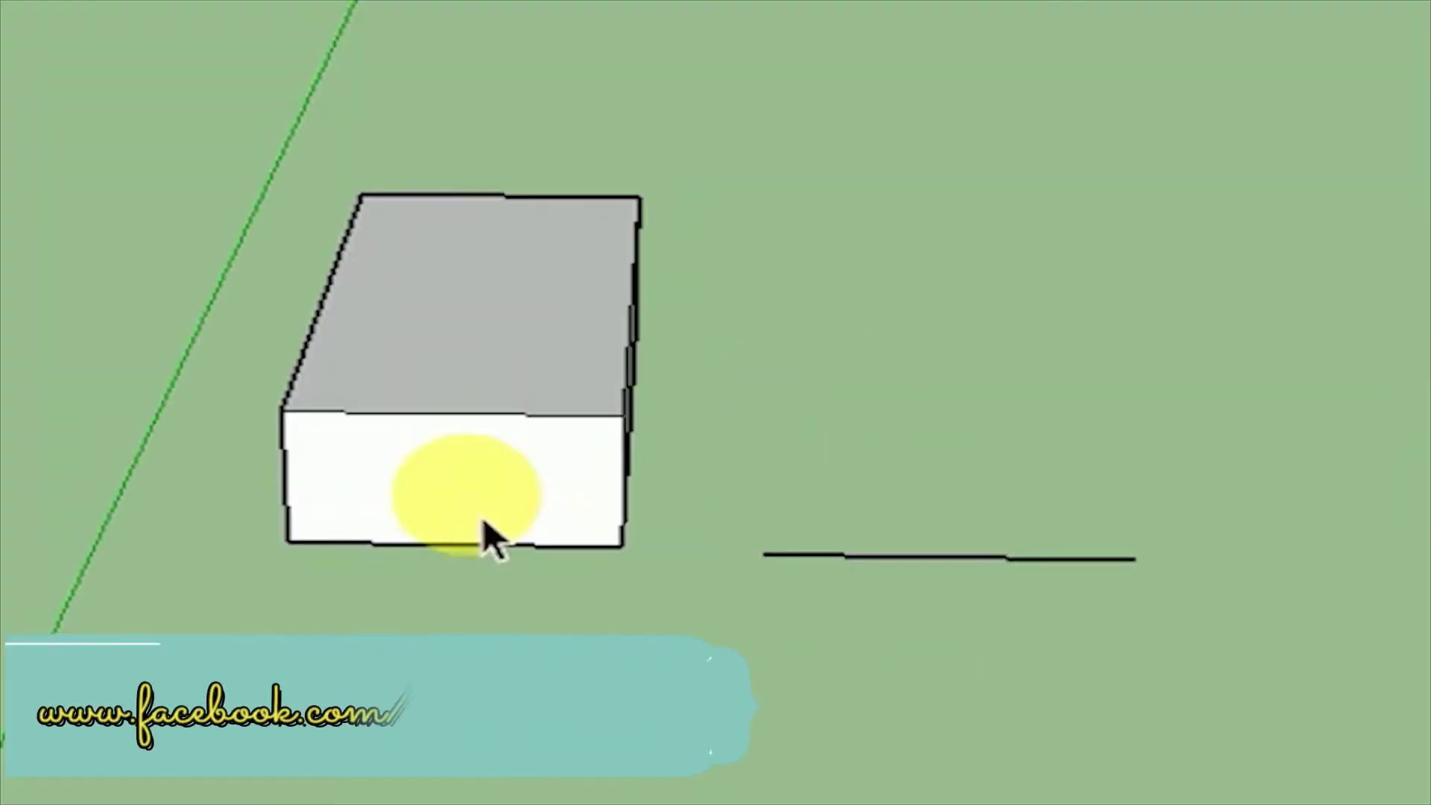
key("l")
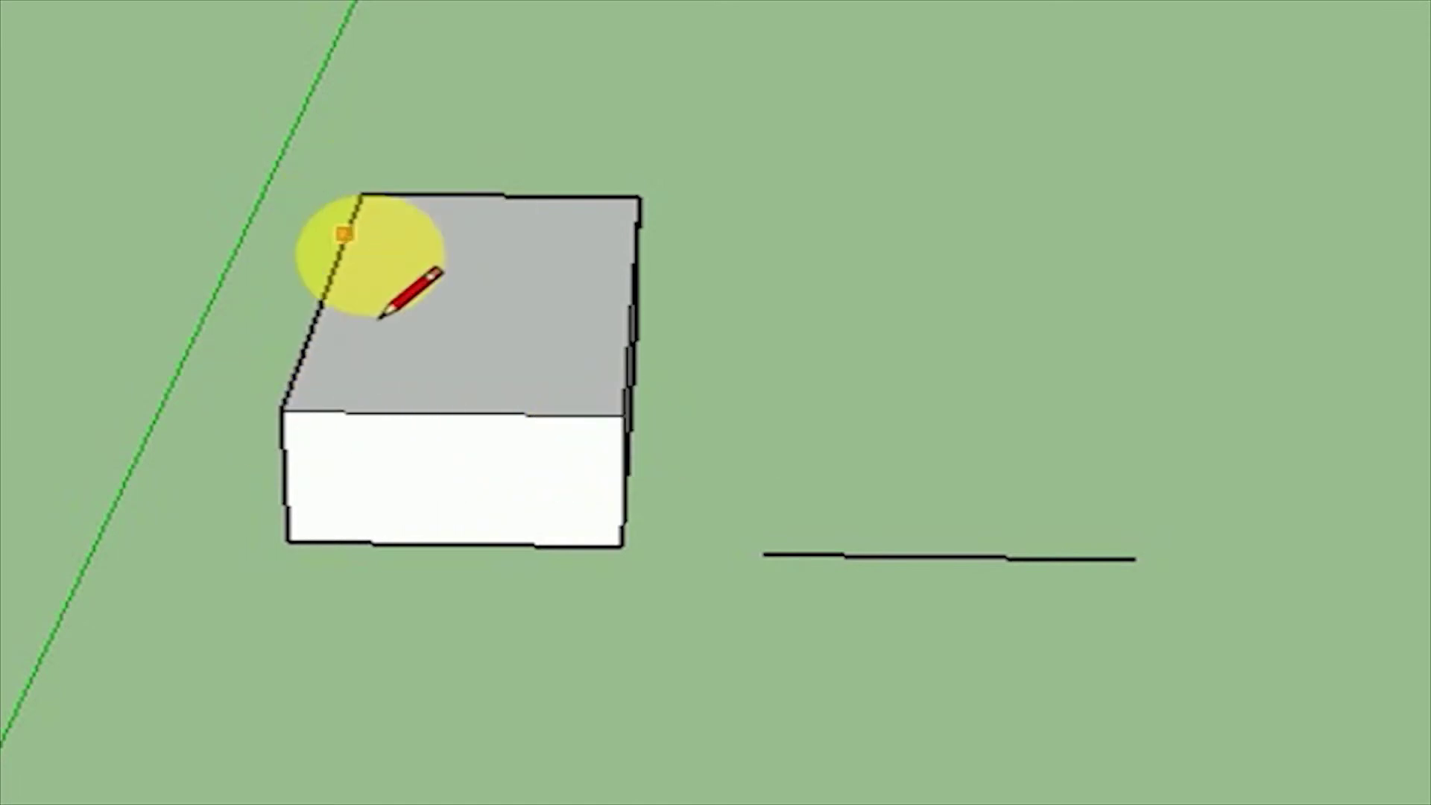
key("space")
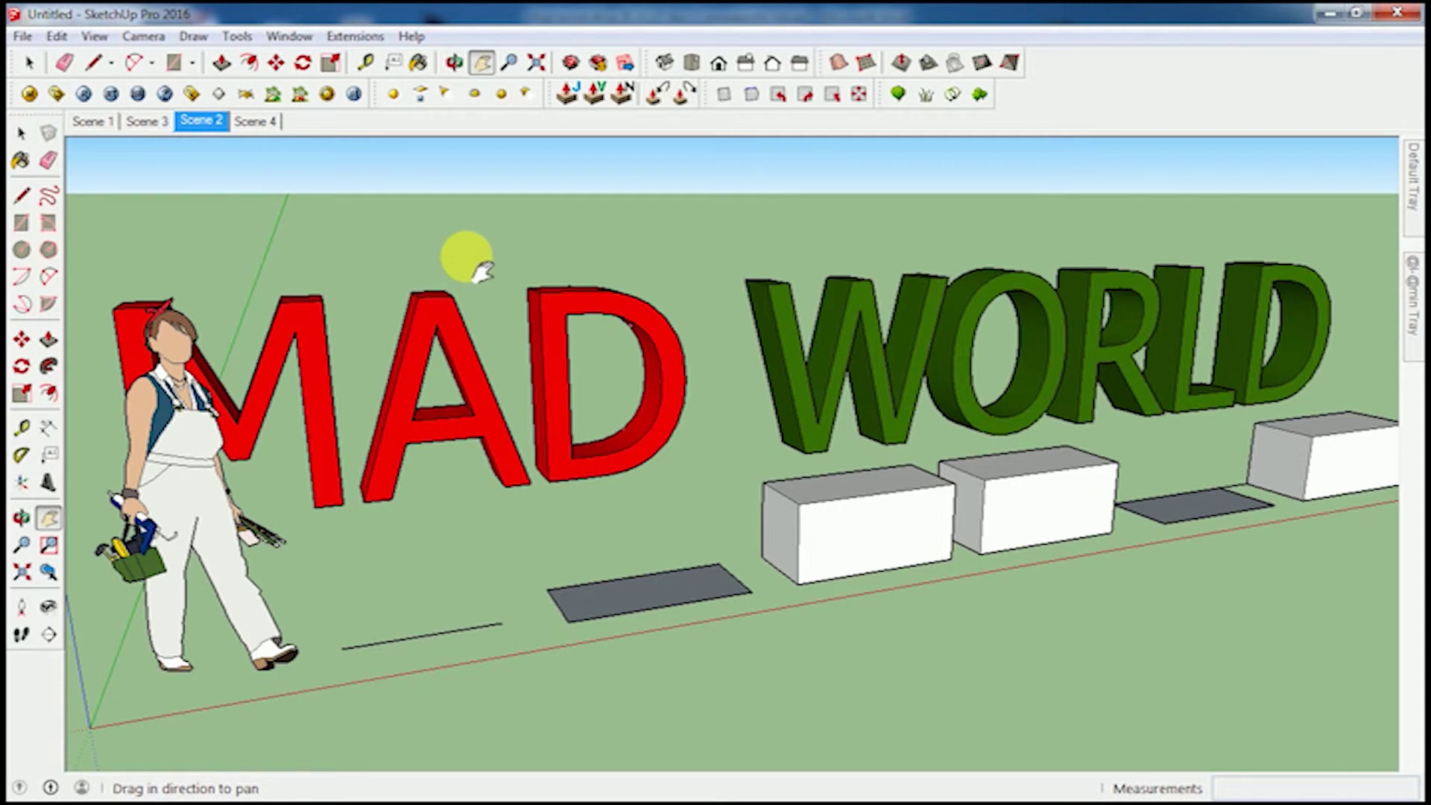
key("space")
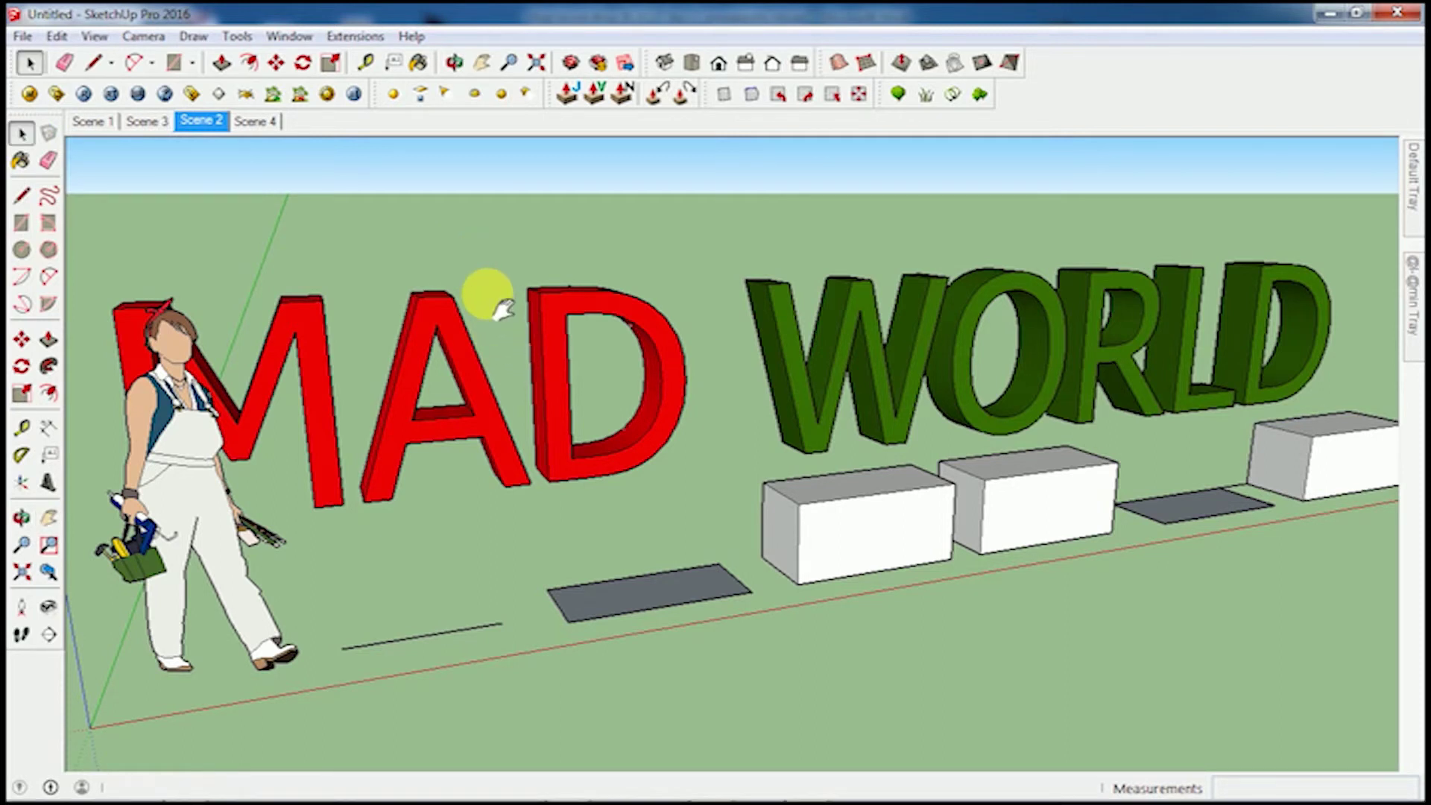
mouse_move(1220, 788)
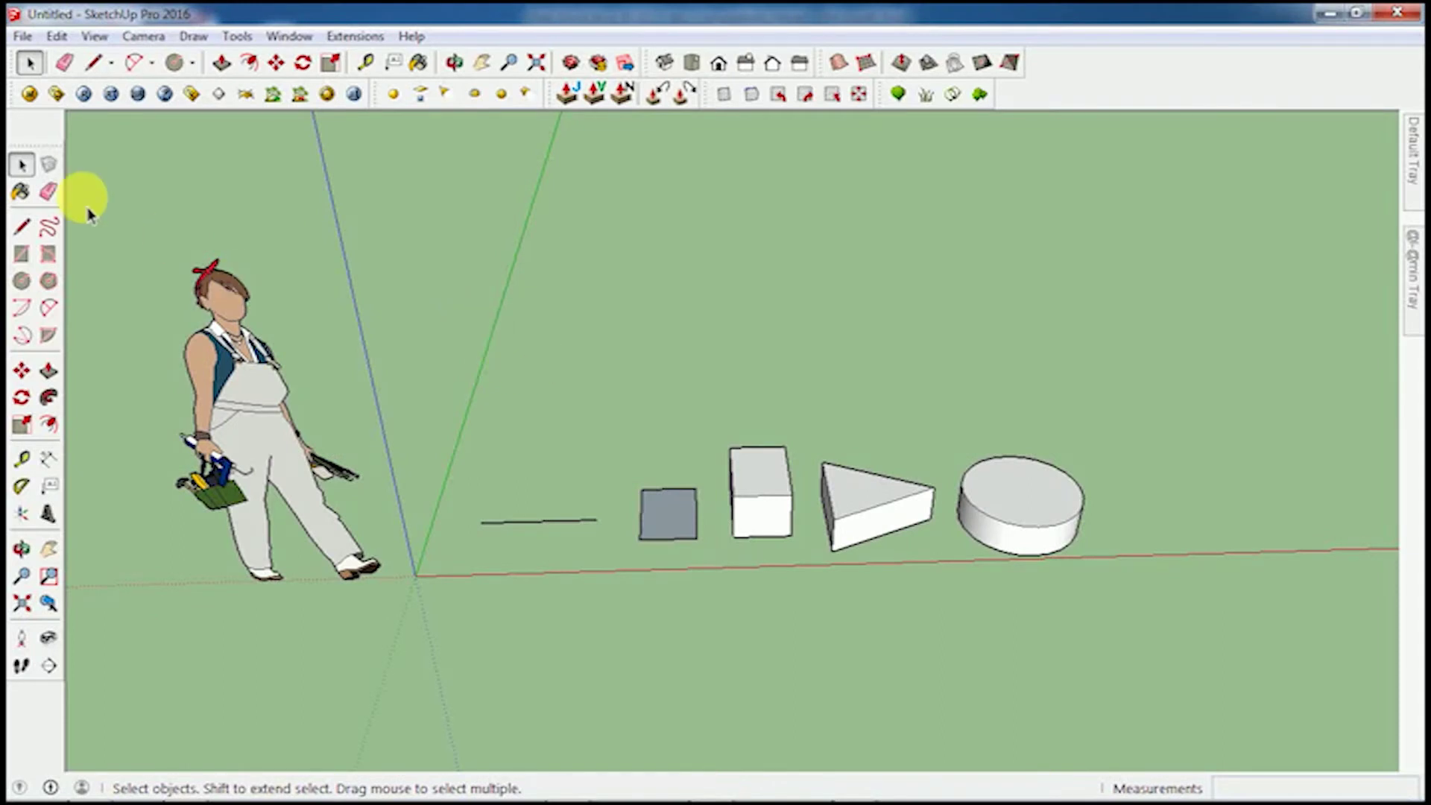
Erase the front edge of the flat square face with the Eraser tool
left_click(49, 193)
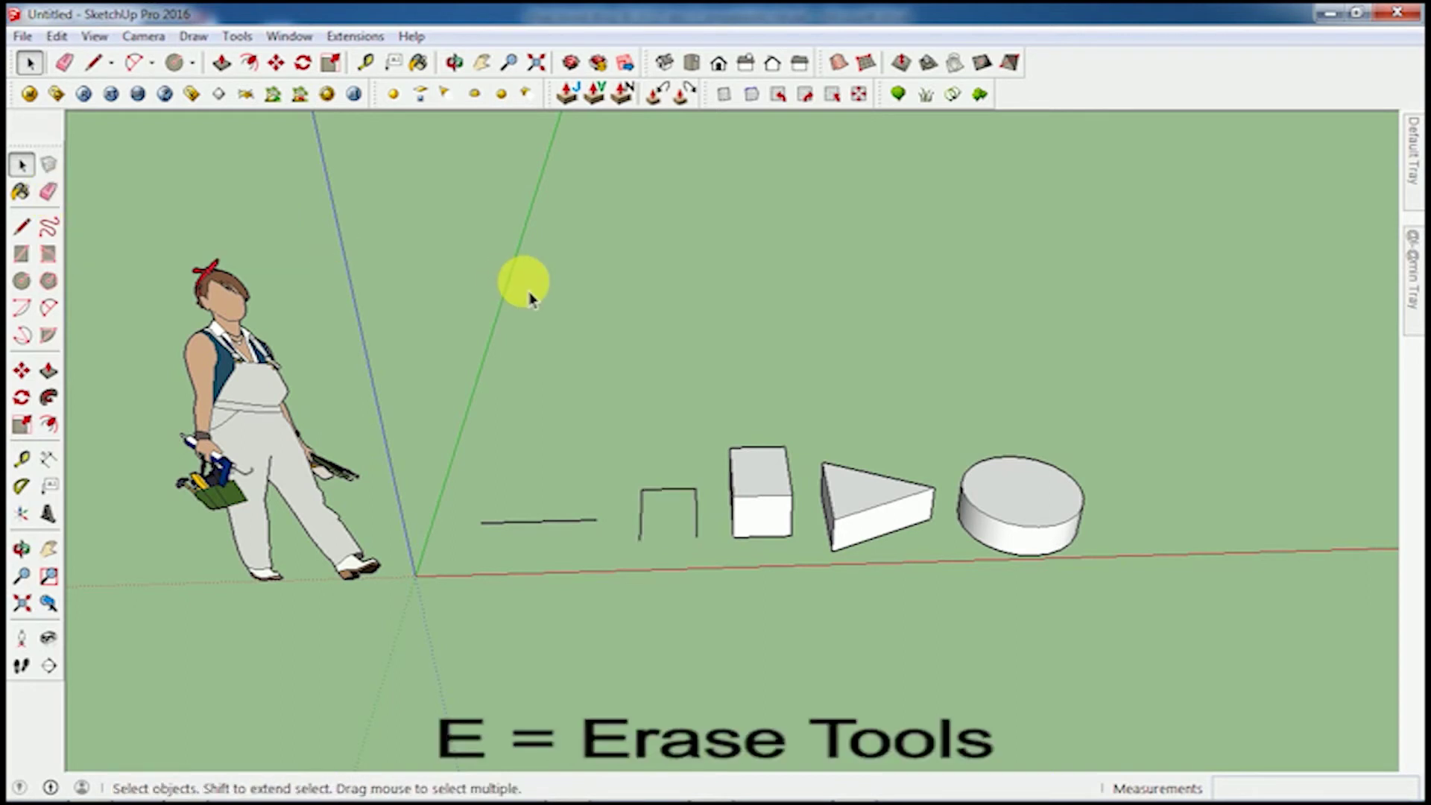
Erase the flat square's front and back edges and the triangular solid with the Eraser tool
key("e")
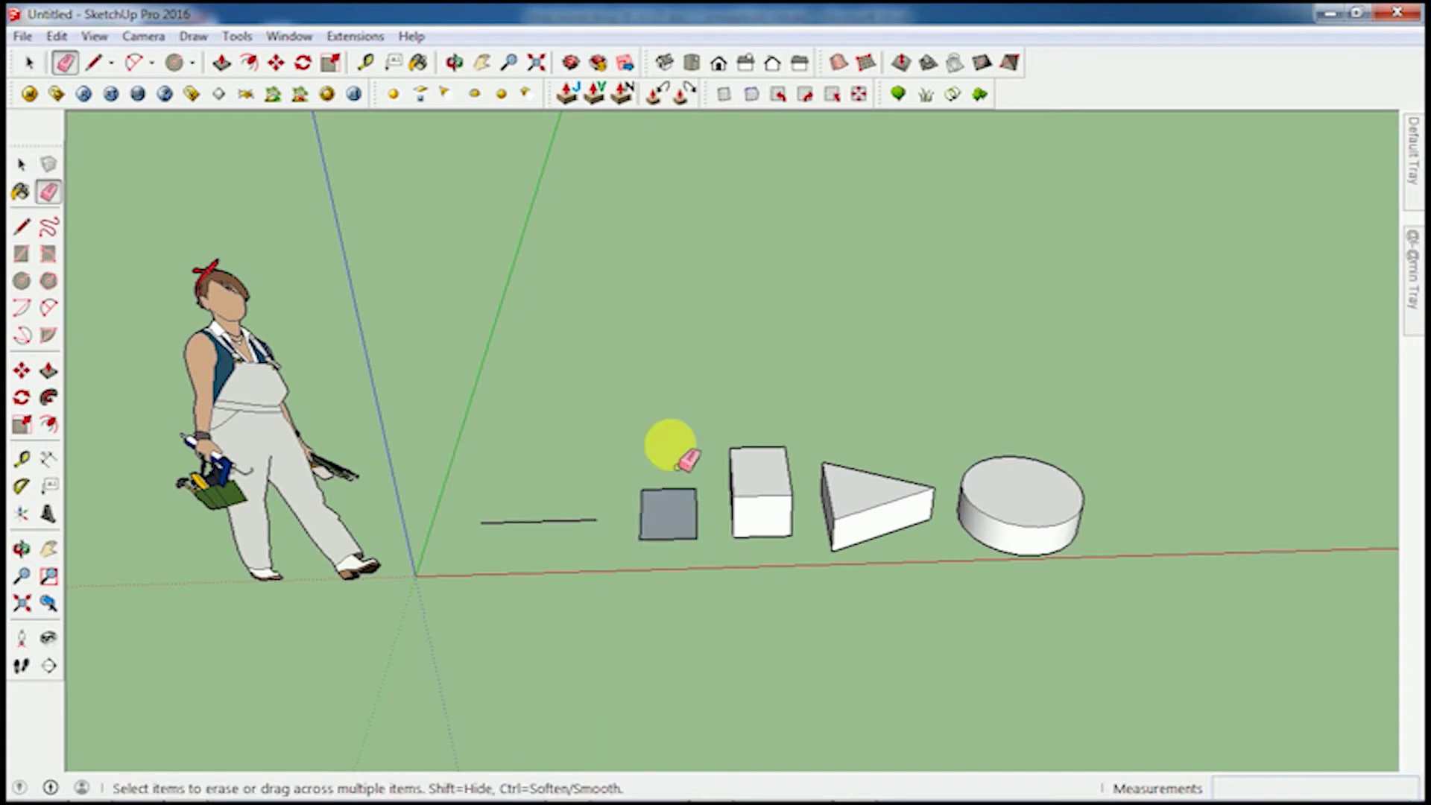
left_click(670, 537)
left_click(668, 489)
left_click(880, 530)
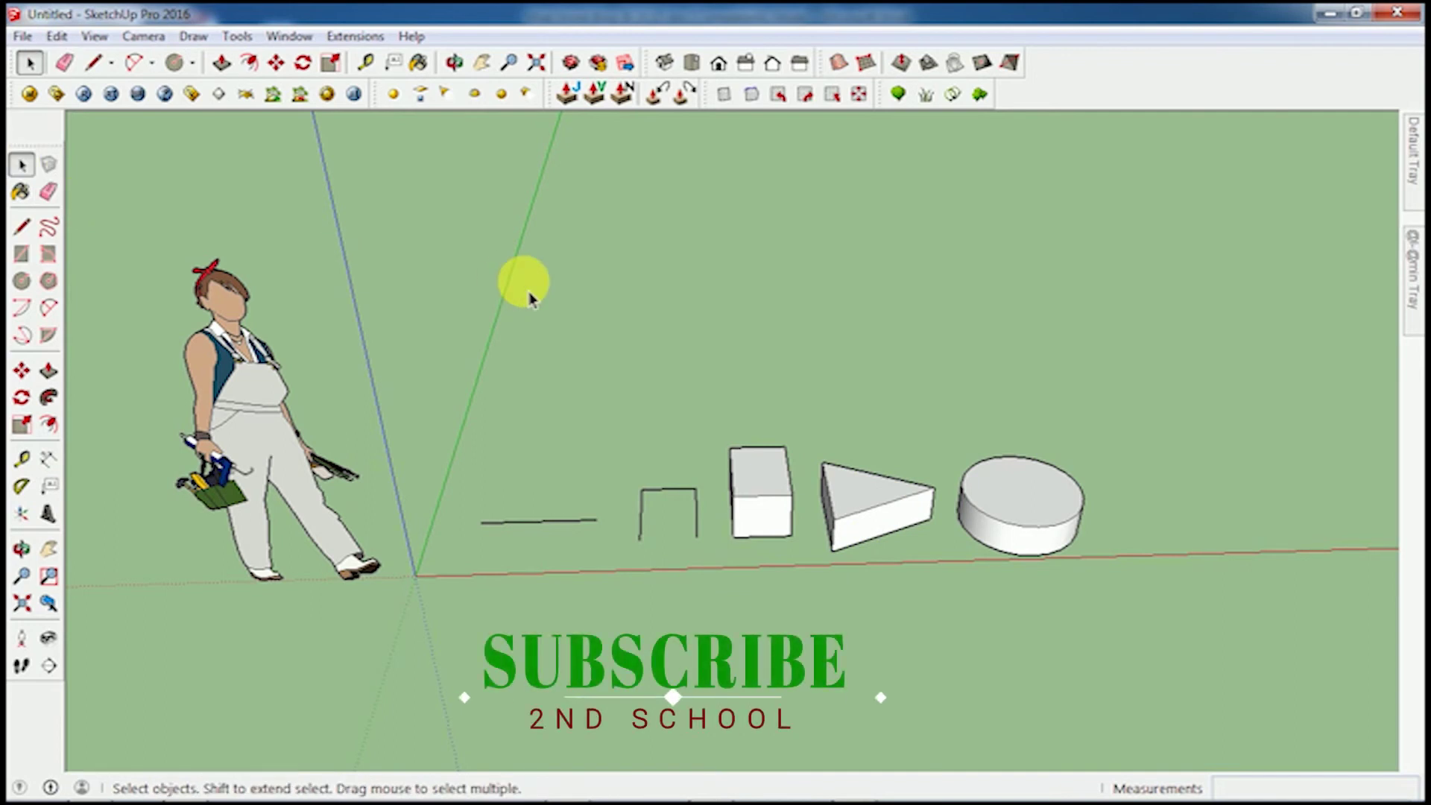
Erase the triangular solid, the single line, the cylinder and the box with the Eraser tool
key("e")
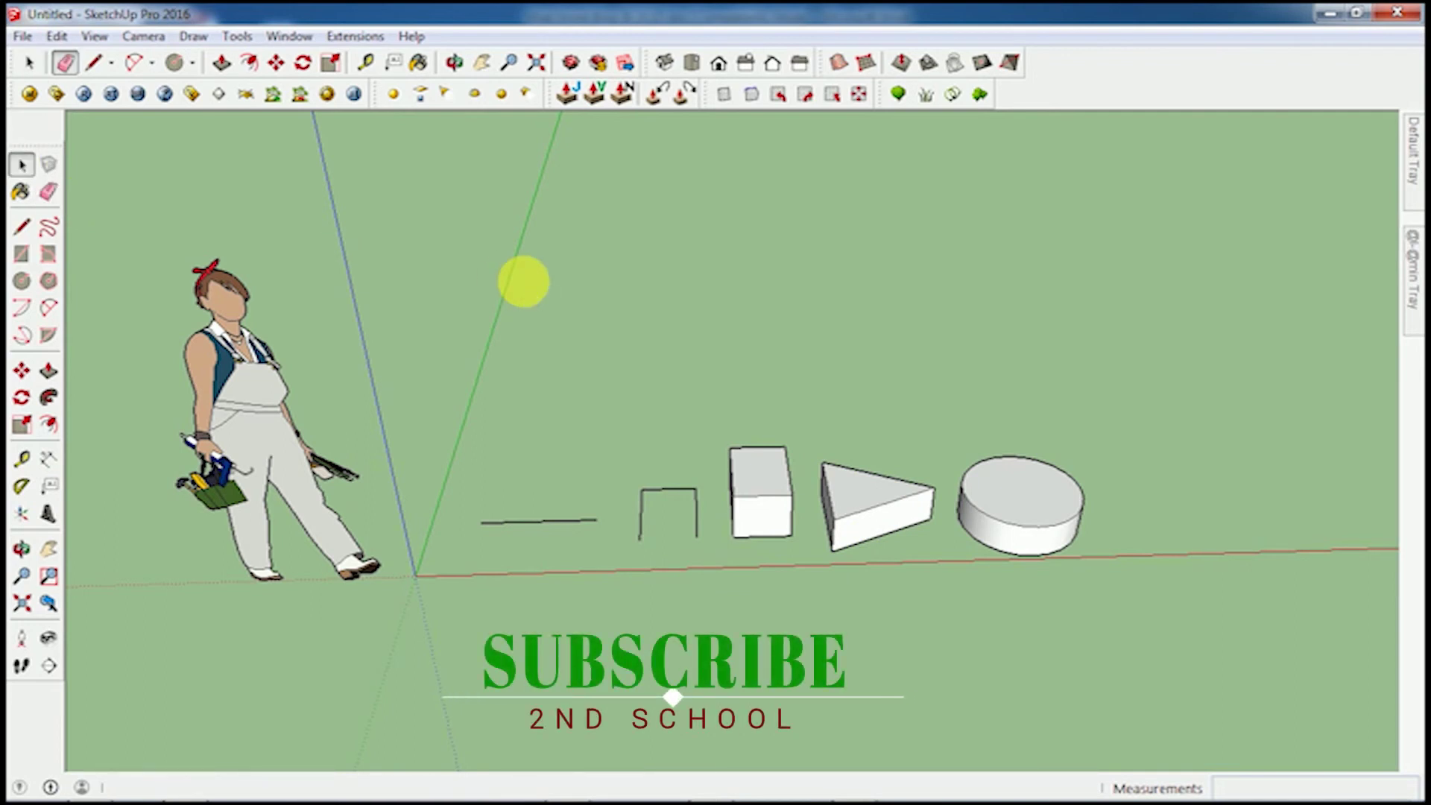
key("space")
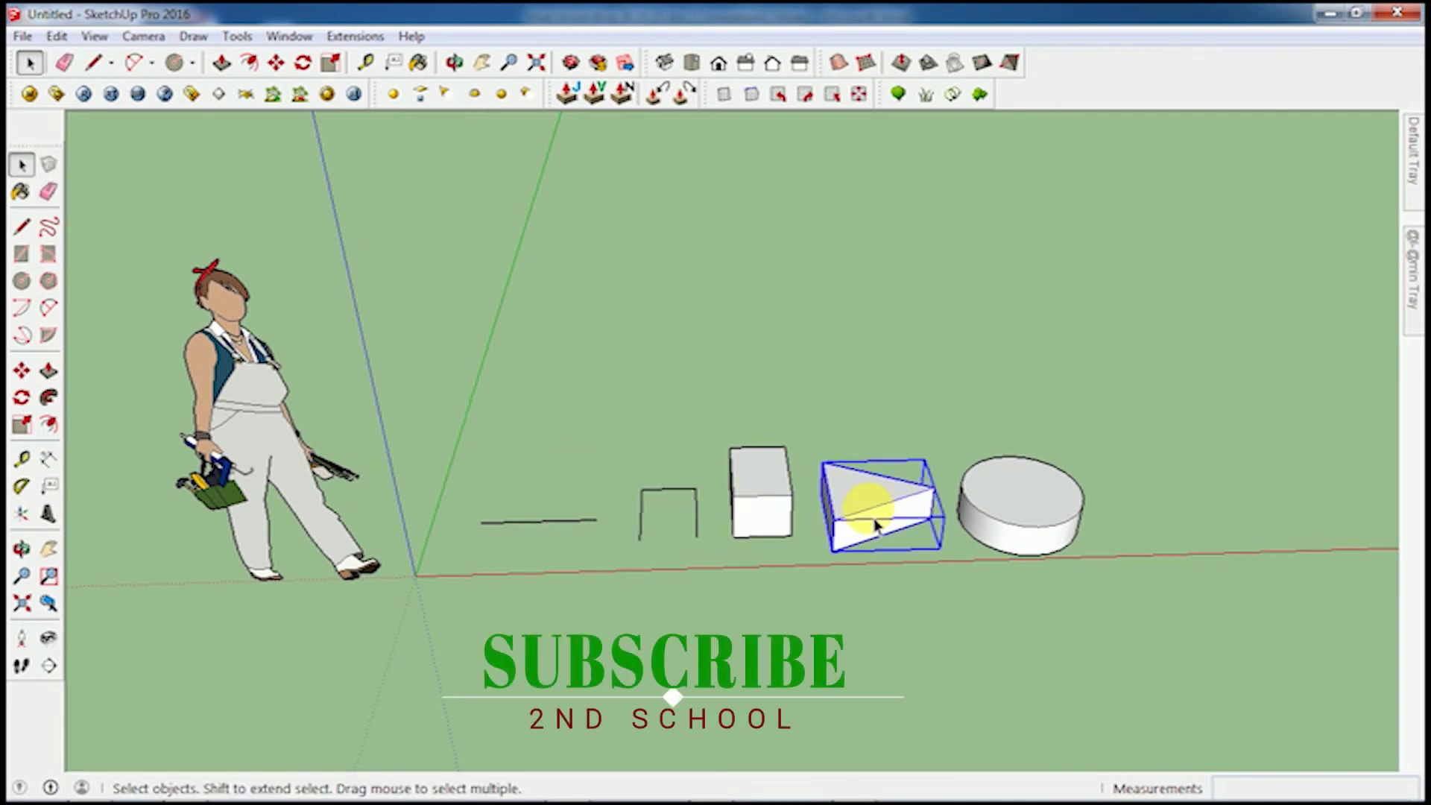
key("e")
left_click(891, 477)
left_click(548, 522)
left_click(1018, 525)
left_click(1013, 559)
left_click(777, 489)
left_click(764, 488)
Undo the recent erasures of the line and the solids
key("ctrl+z")
key("ctrl+z")
key("ctrl+z")
key("ctrl+z")
key("ctrl+z")
key("ctrl+z")
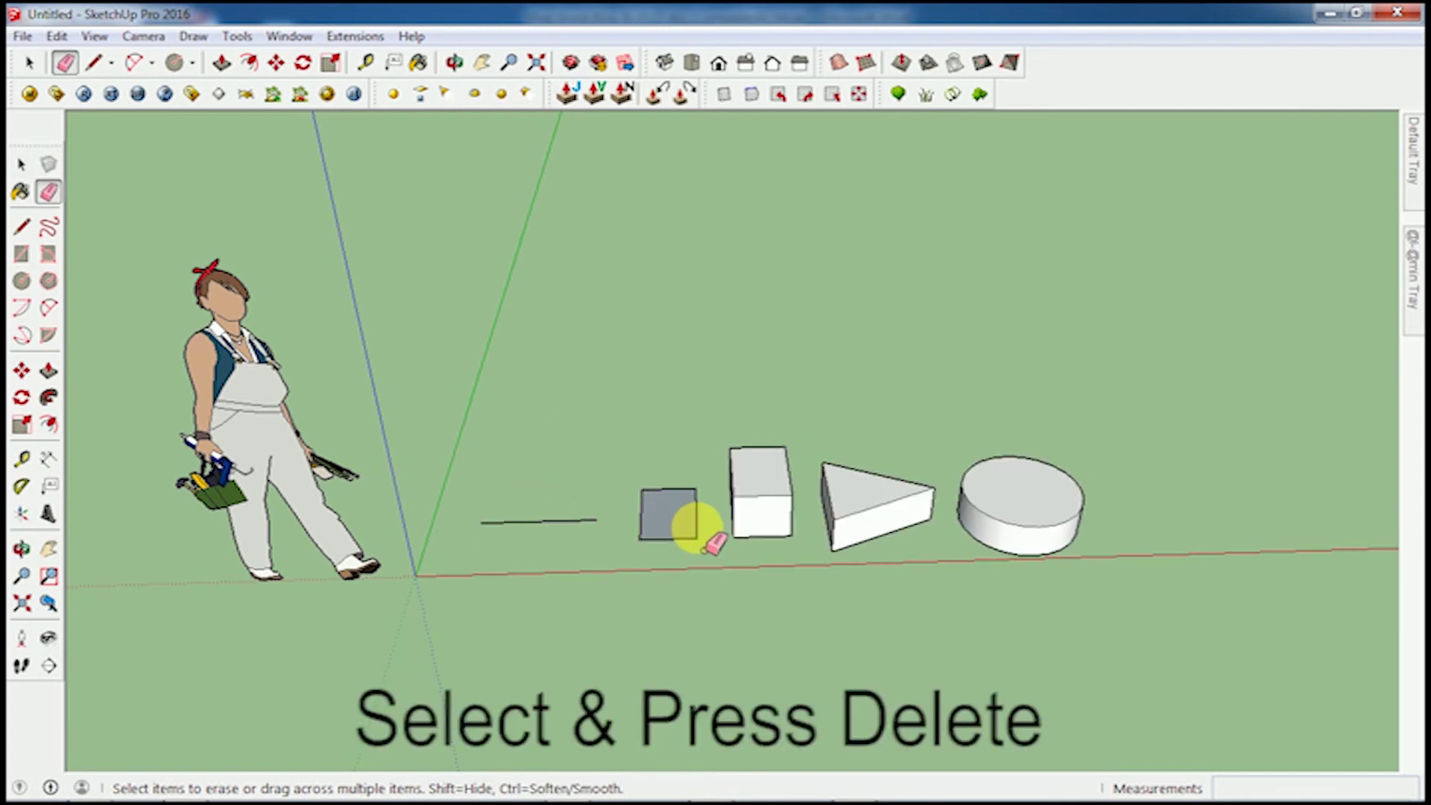
Select and delete the cylinder, the triangular solid and the box one after another
key("space")
mouse_move(932, 414)
left_mouse_down()
mouse_move(1089, 596)
mouse_move(1089, 584)
left_mouse_up()
key("Delete")
left_click_drag(805, 425, 965, 582)
key("Delete")
left_click(760, 514)
key("Delete")
Select the flat square and the single line together, delete them, and select the standing figure
left_click_drag(834, 590, 465, 409)
key("Delete")
left_click(256, 409)
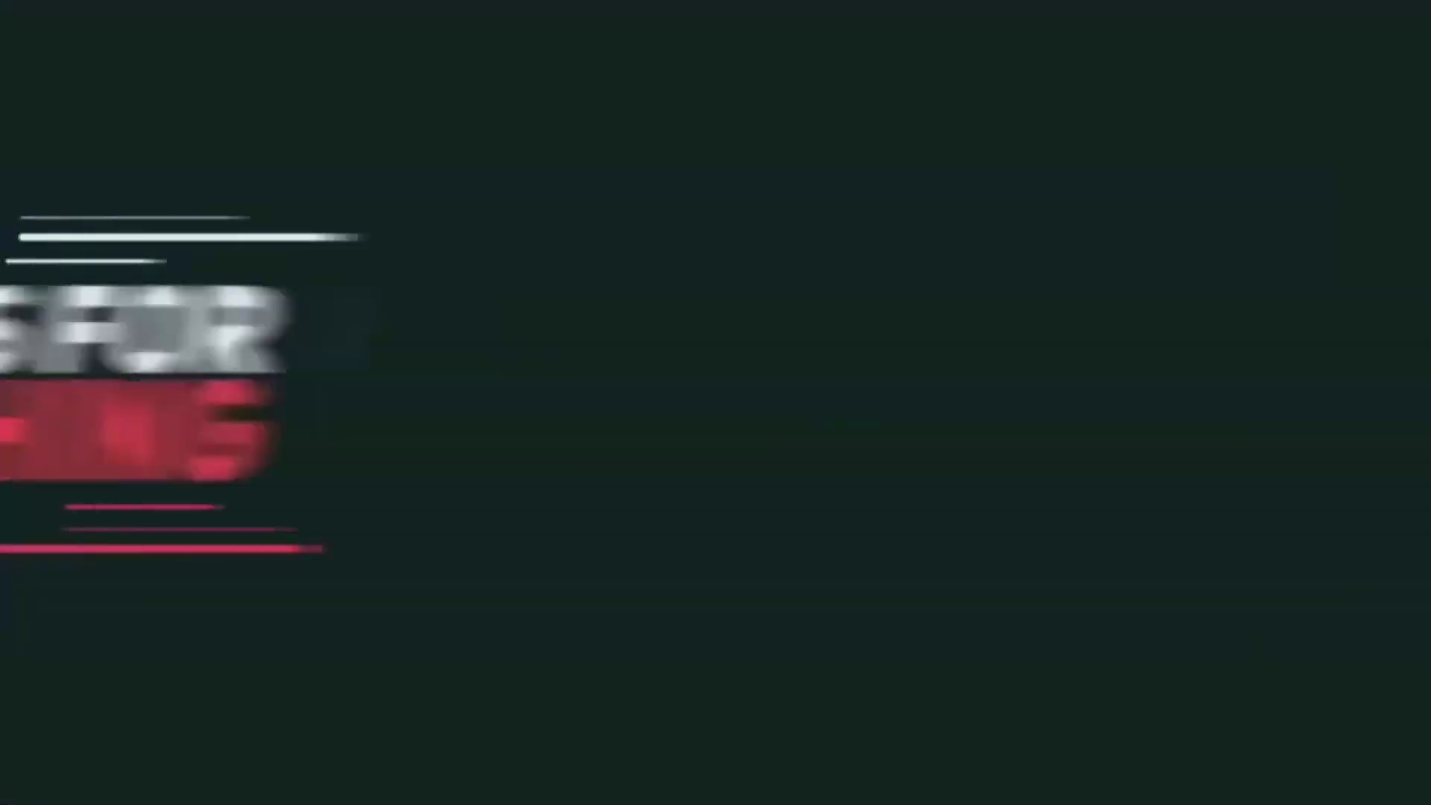